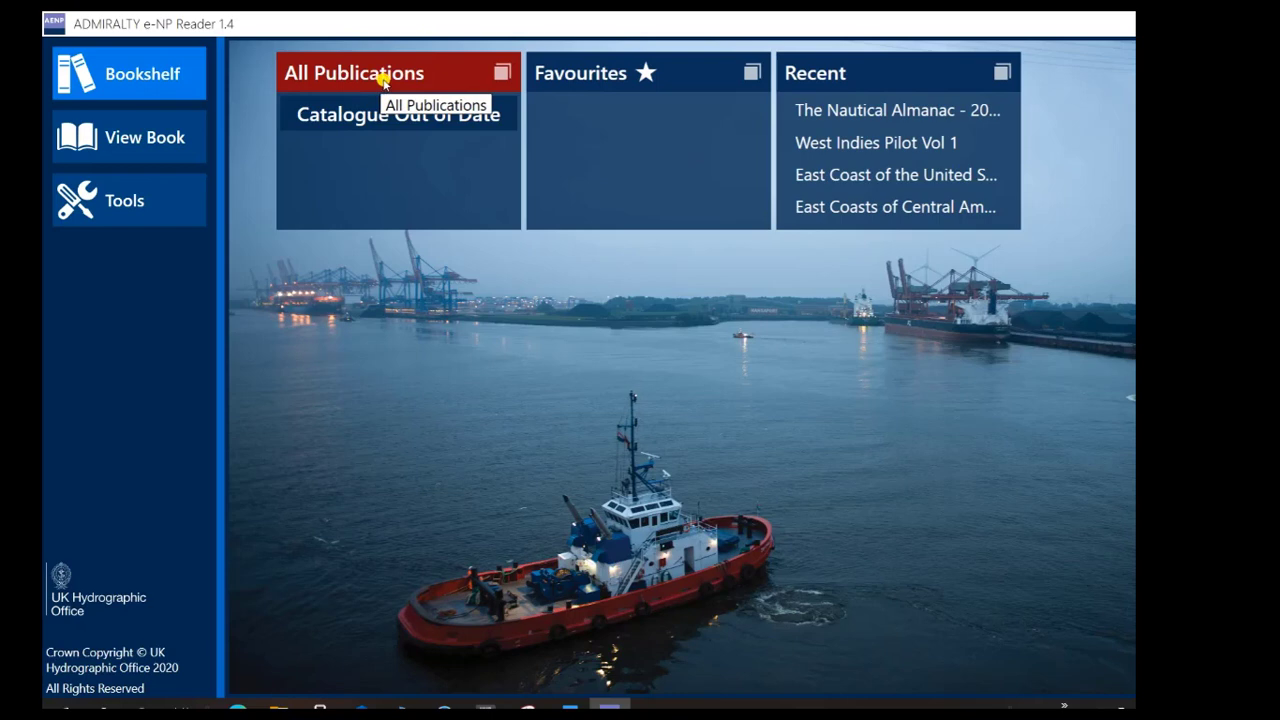
Open All Publications to see that the catalogue is out of date
click(391, 78)
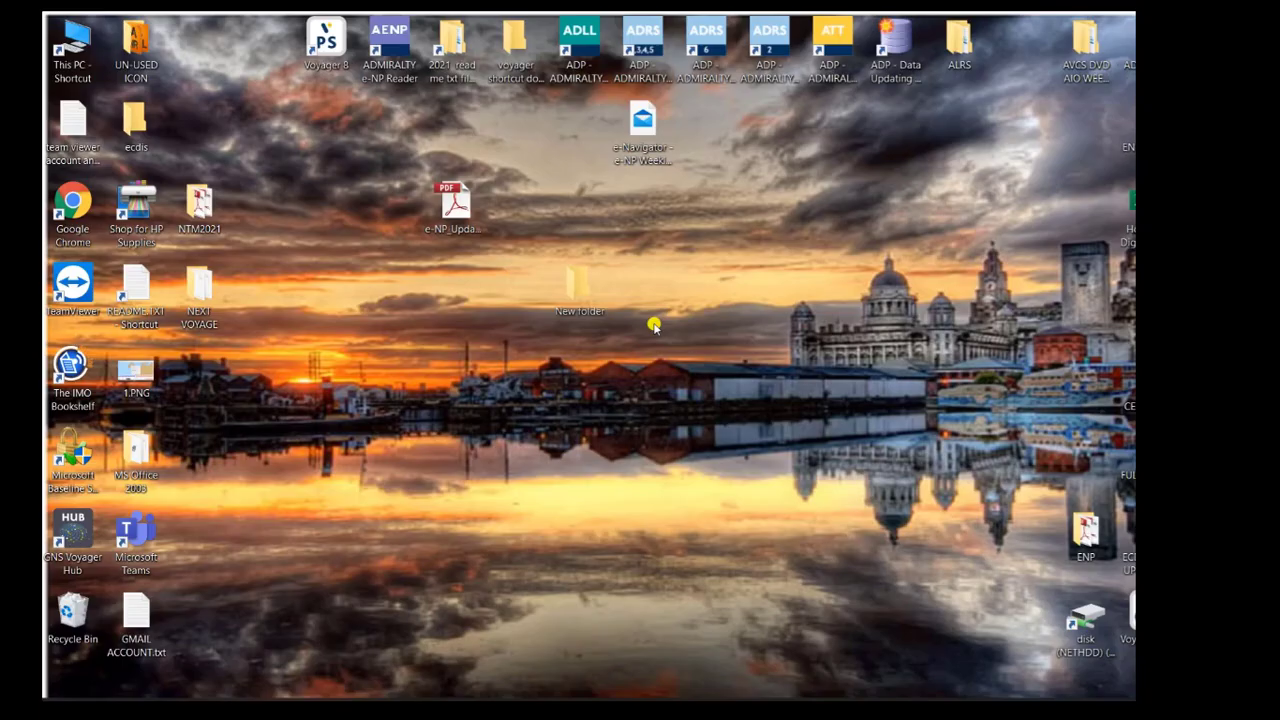
Move the e-NP update PDF into New folder on the desktop
click(657, 143)
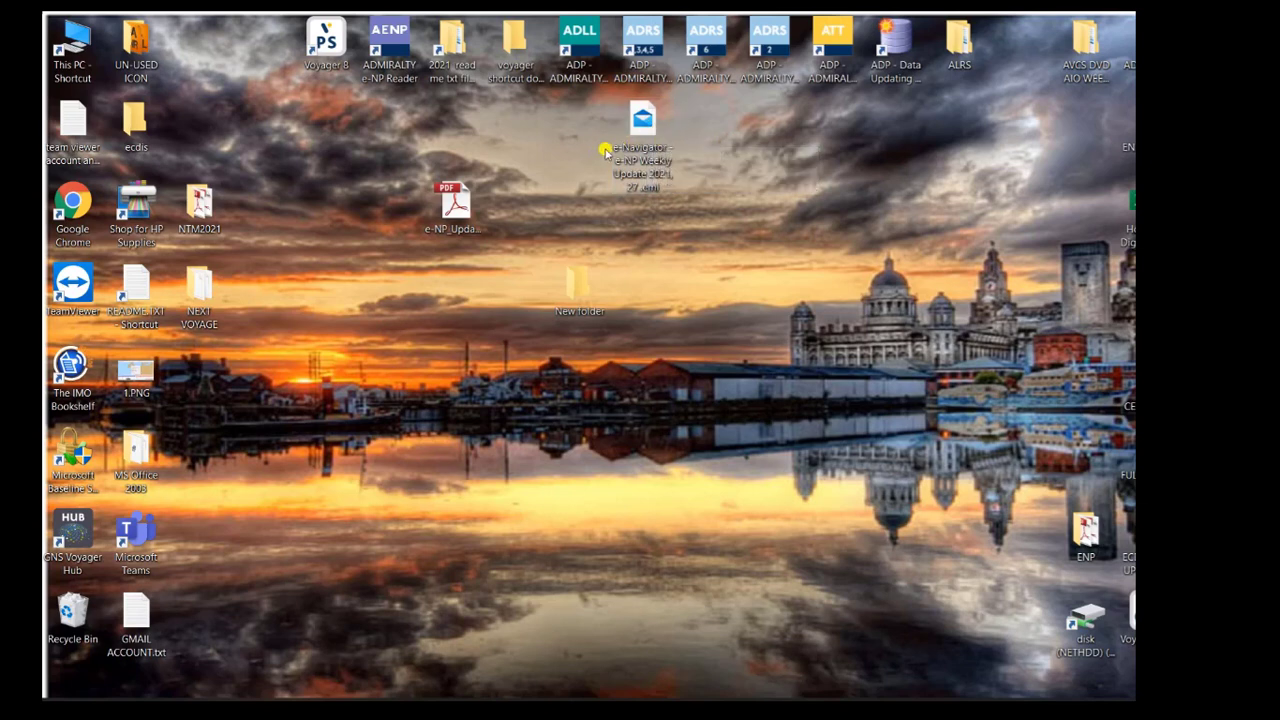
click(458, 210)
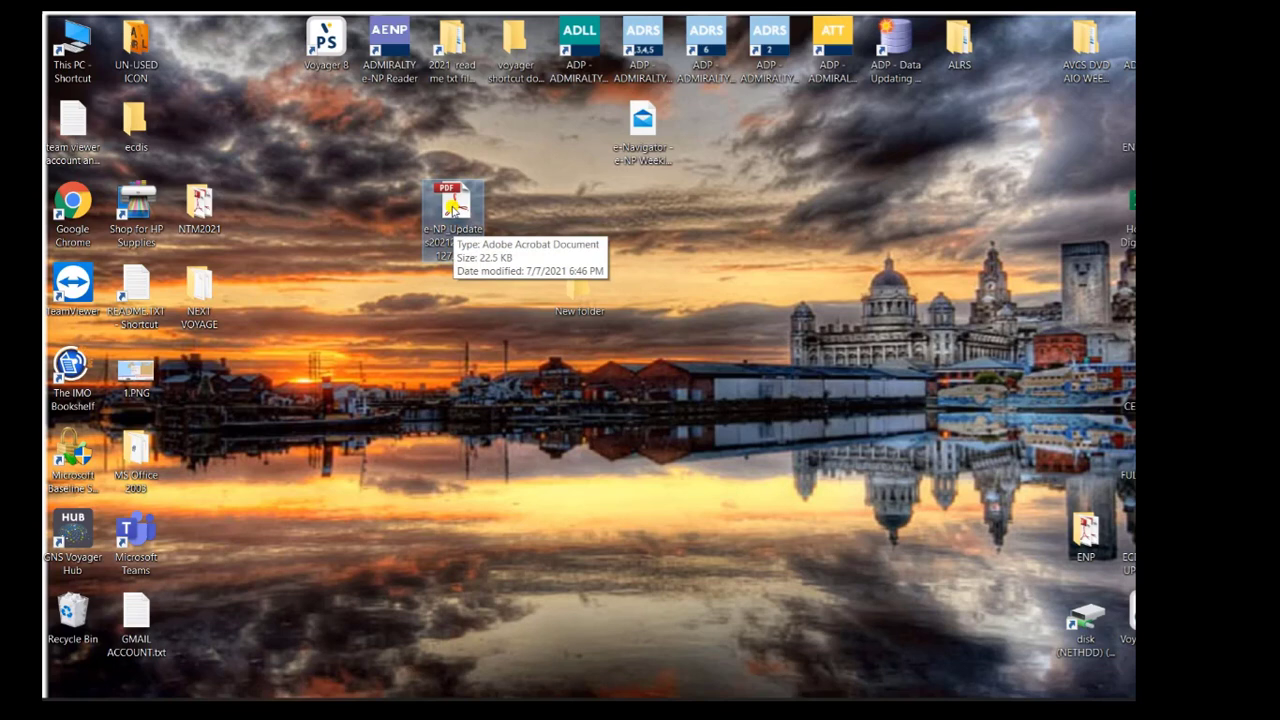
drag(439, 216, 565, 278)
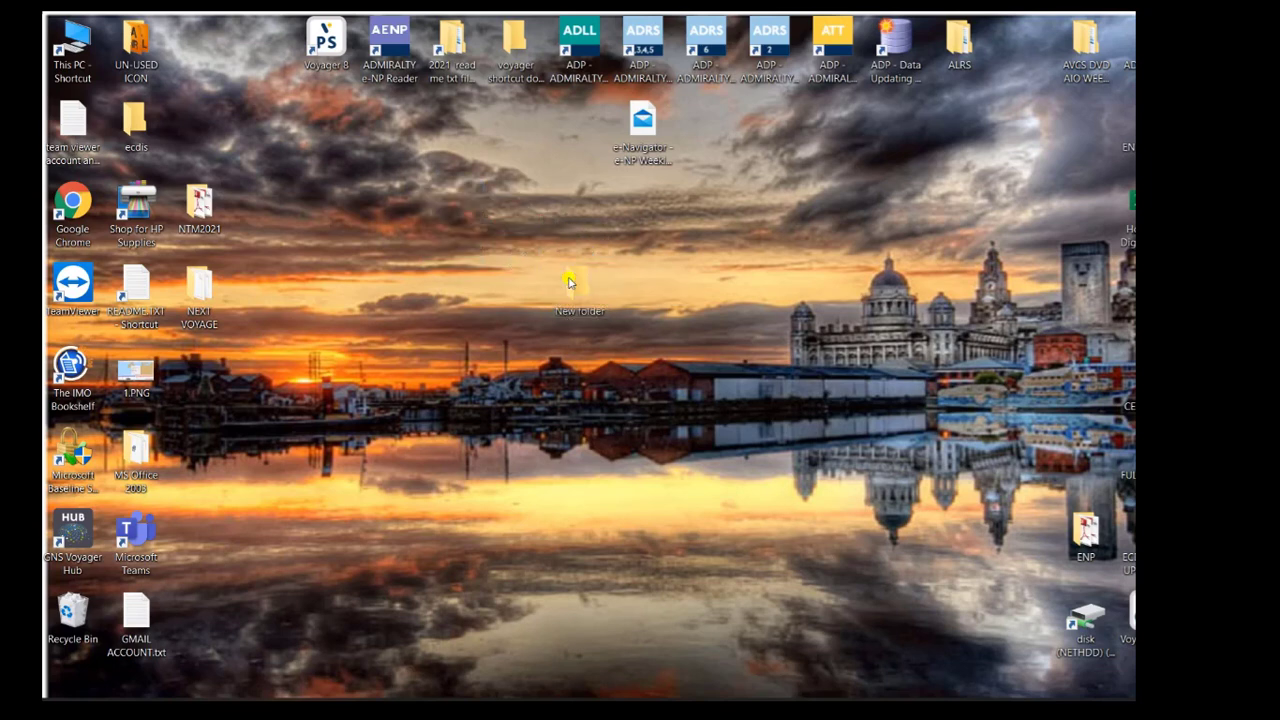
drag(565, 278, 591, 288)
click(622, 309)
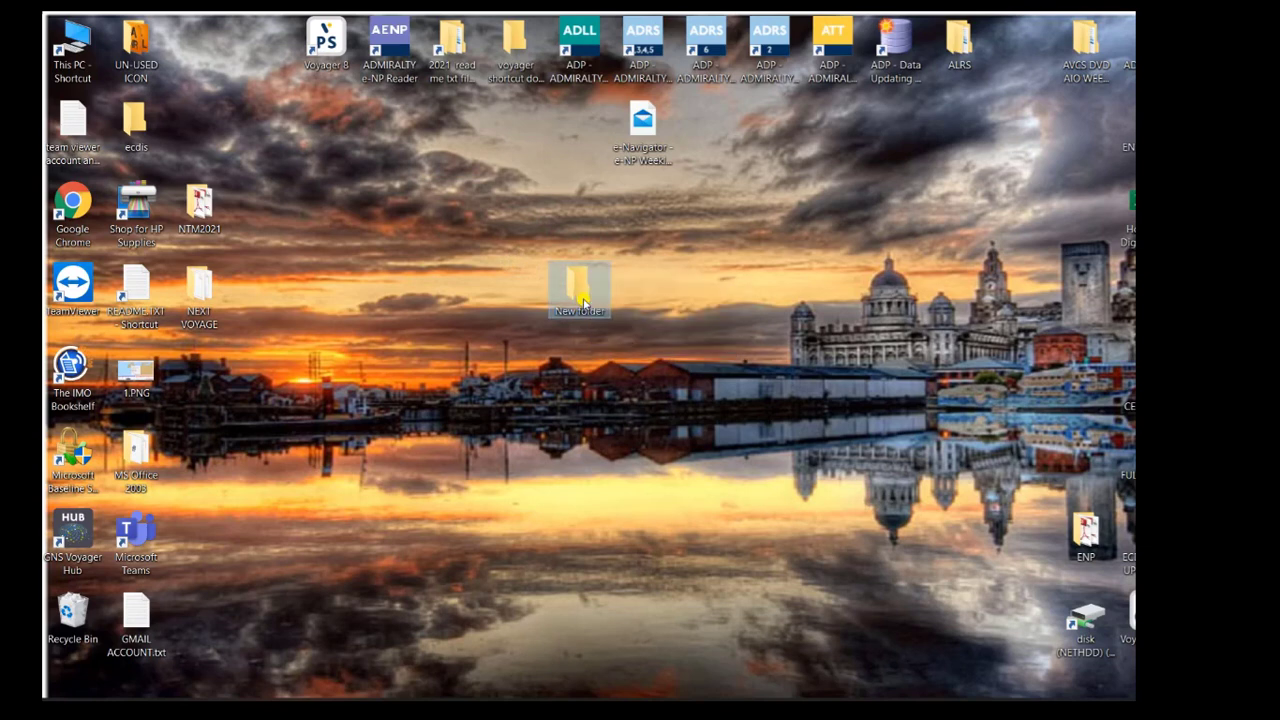
Rename New folder to 'week27,21 catalog'
right_click(584, 298)
click(601, 627)
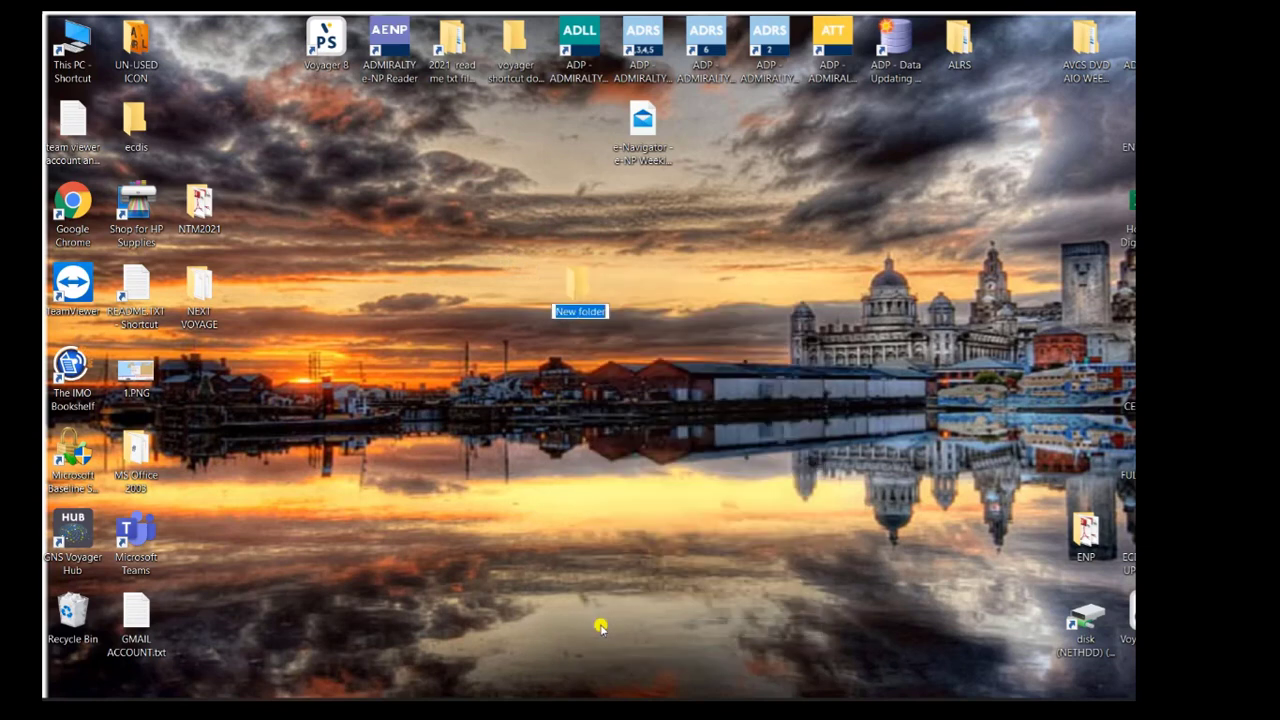
text(week2)
text(7,2)
text(1 catalog)
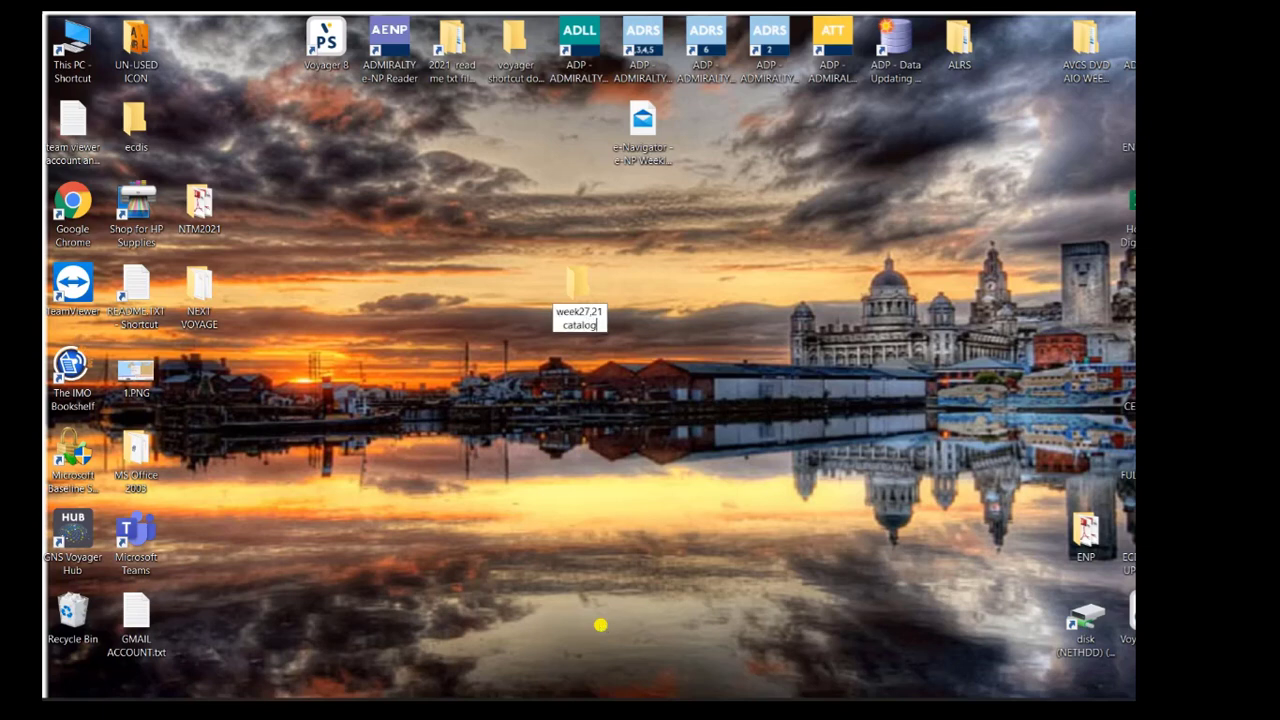
key(Return)
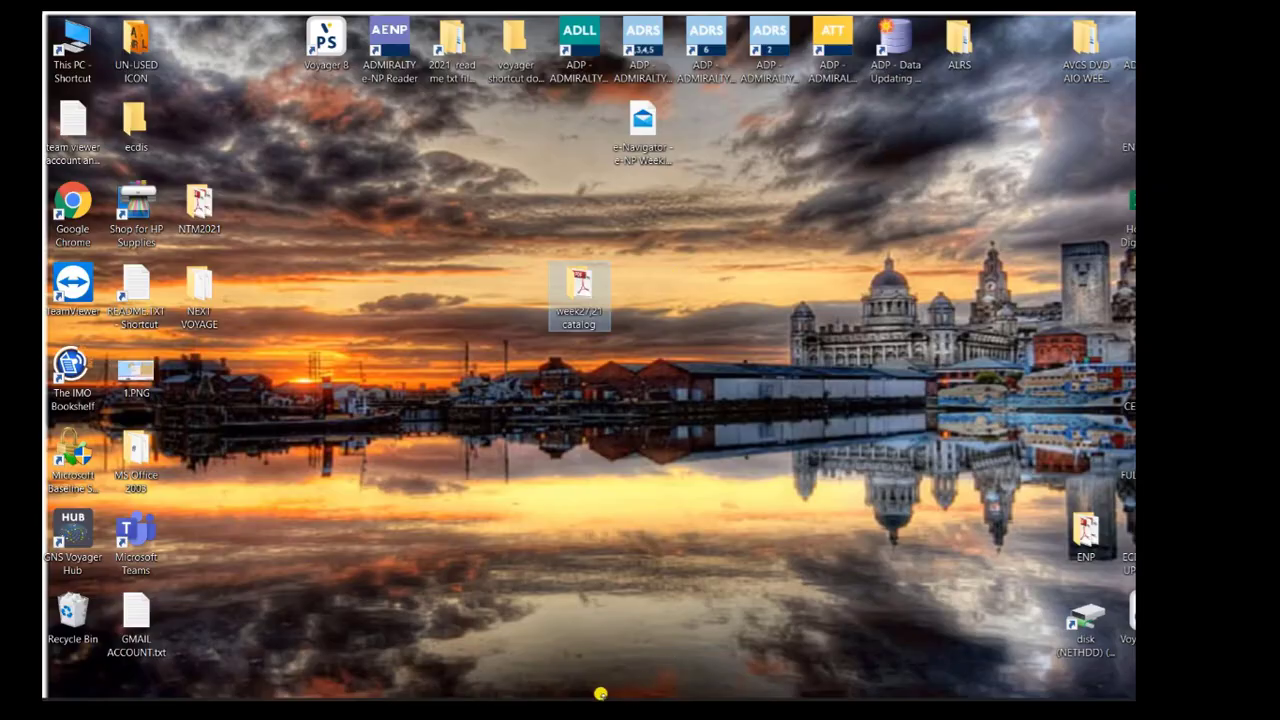
Start the Get NMs and Permits wizard with Media as the update method
click(610, 695)
click(135, 212)
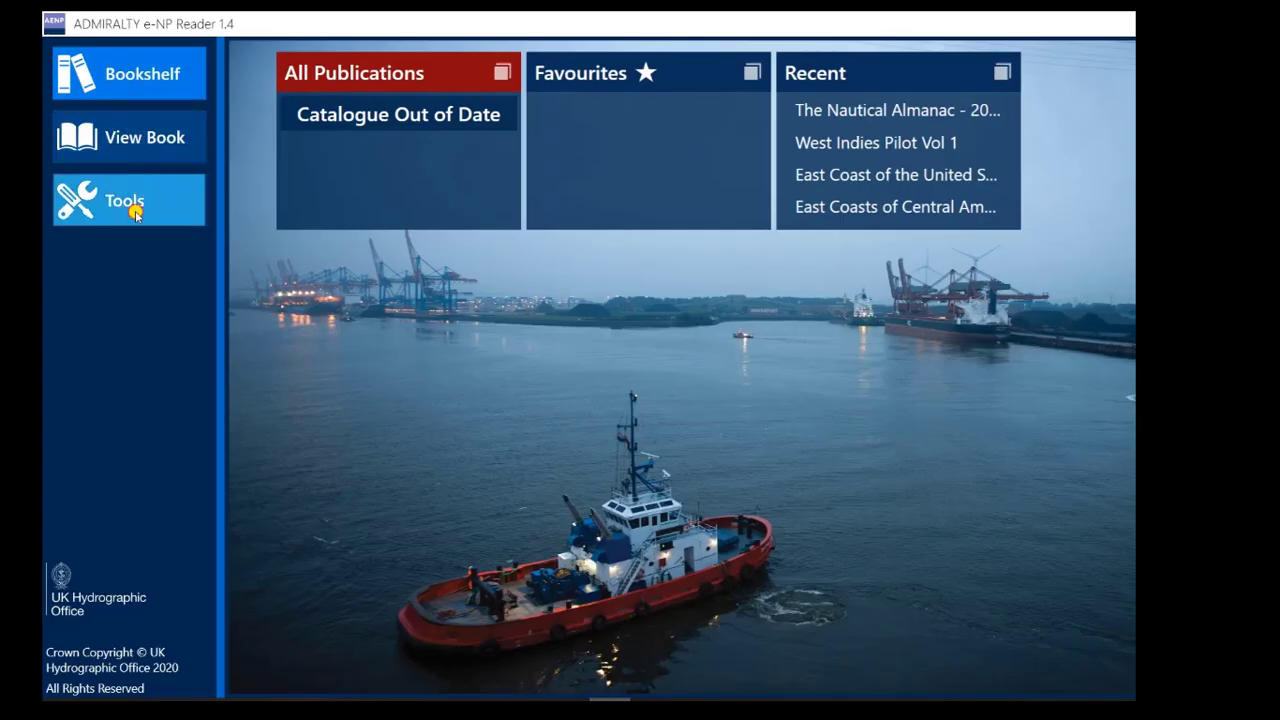
click(138, 216)
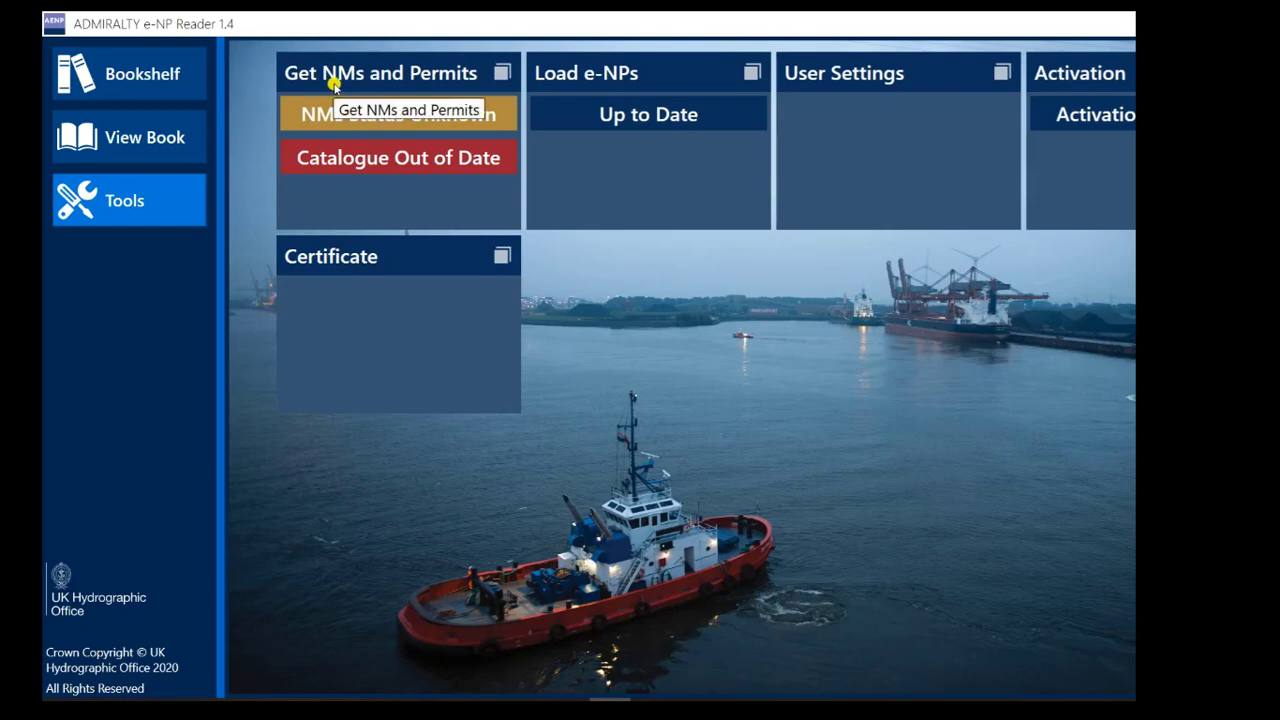
click(483, 72)
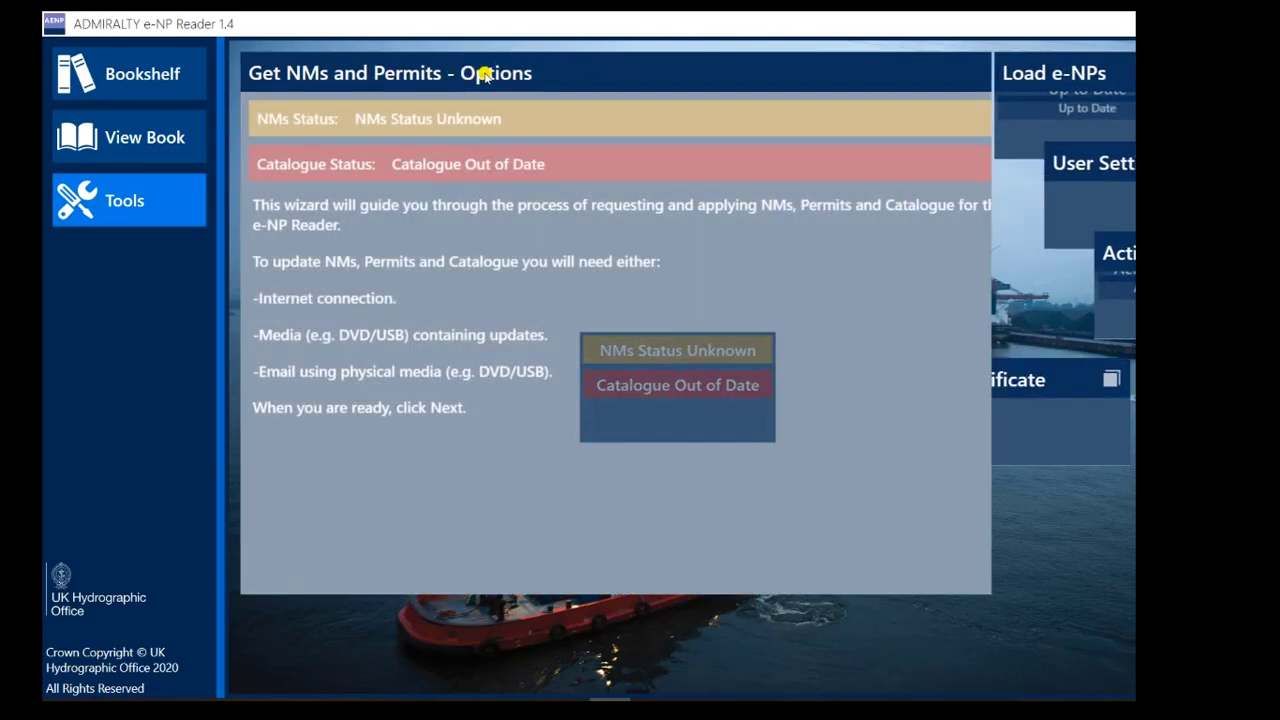
click(1074, 677)
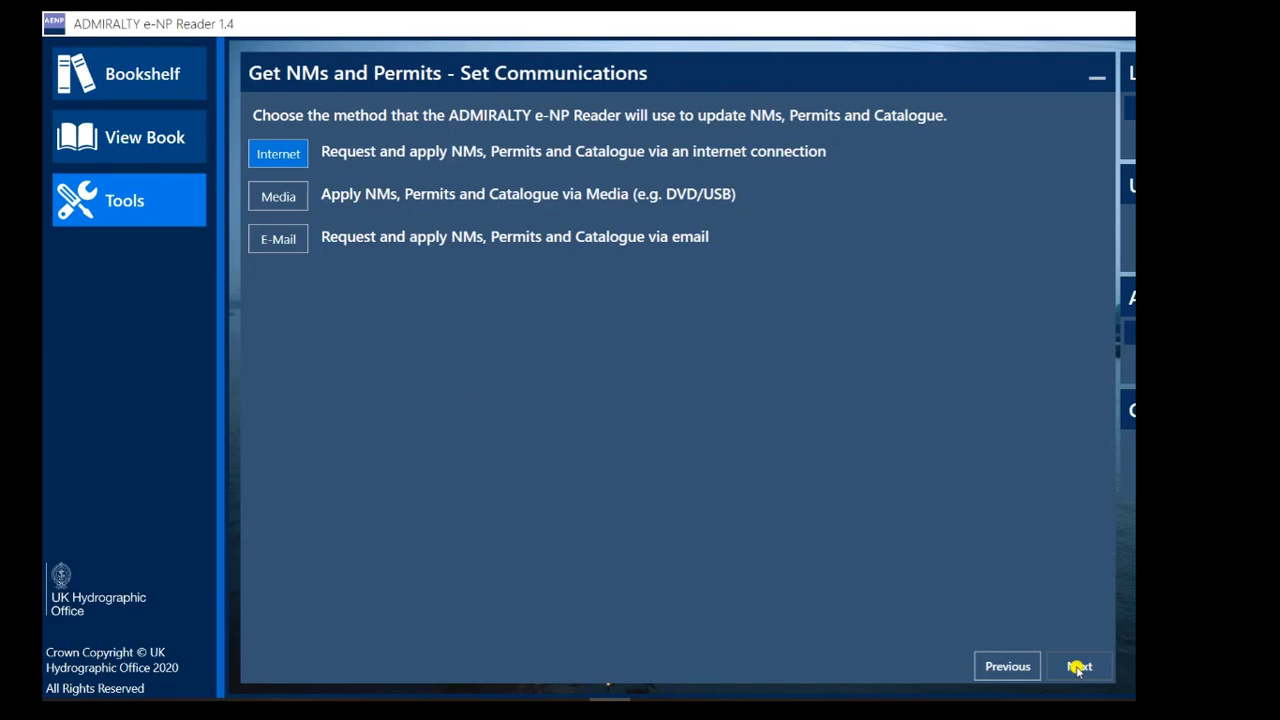
click(285, 198)
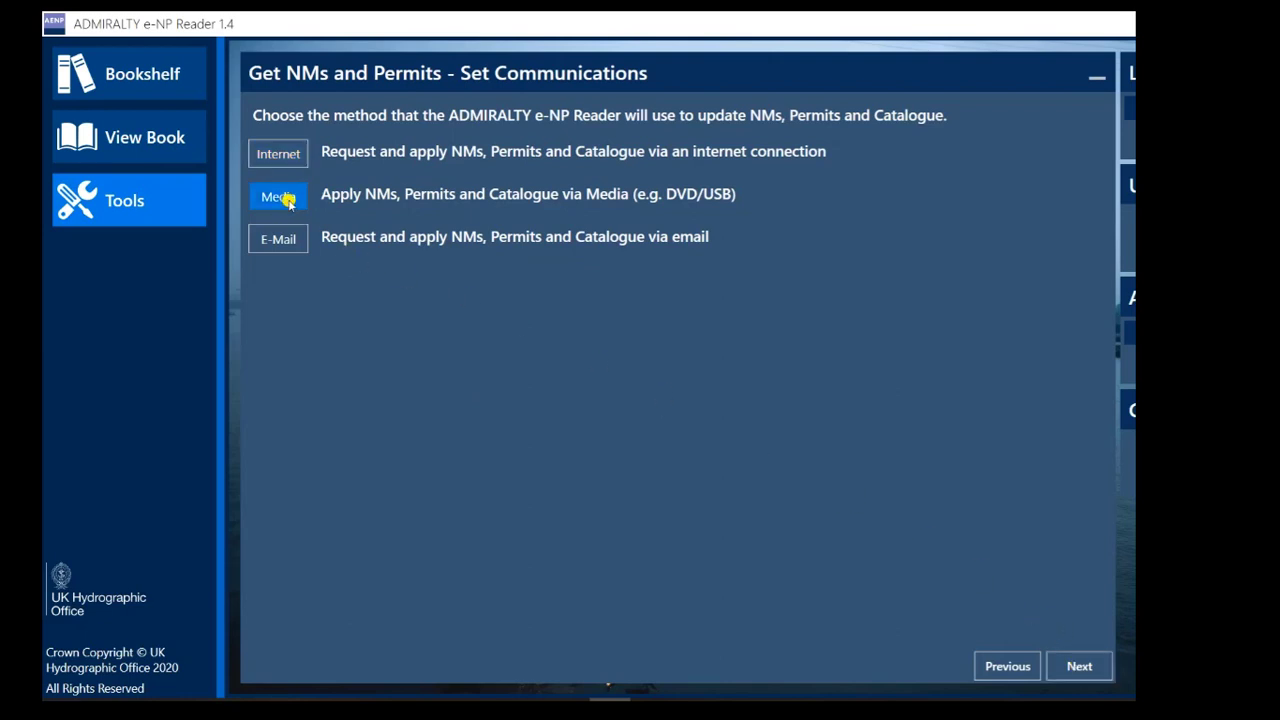
click(1079, 664)
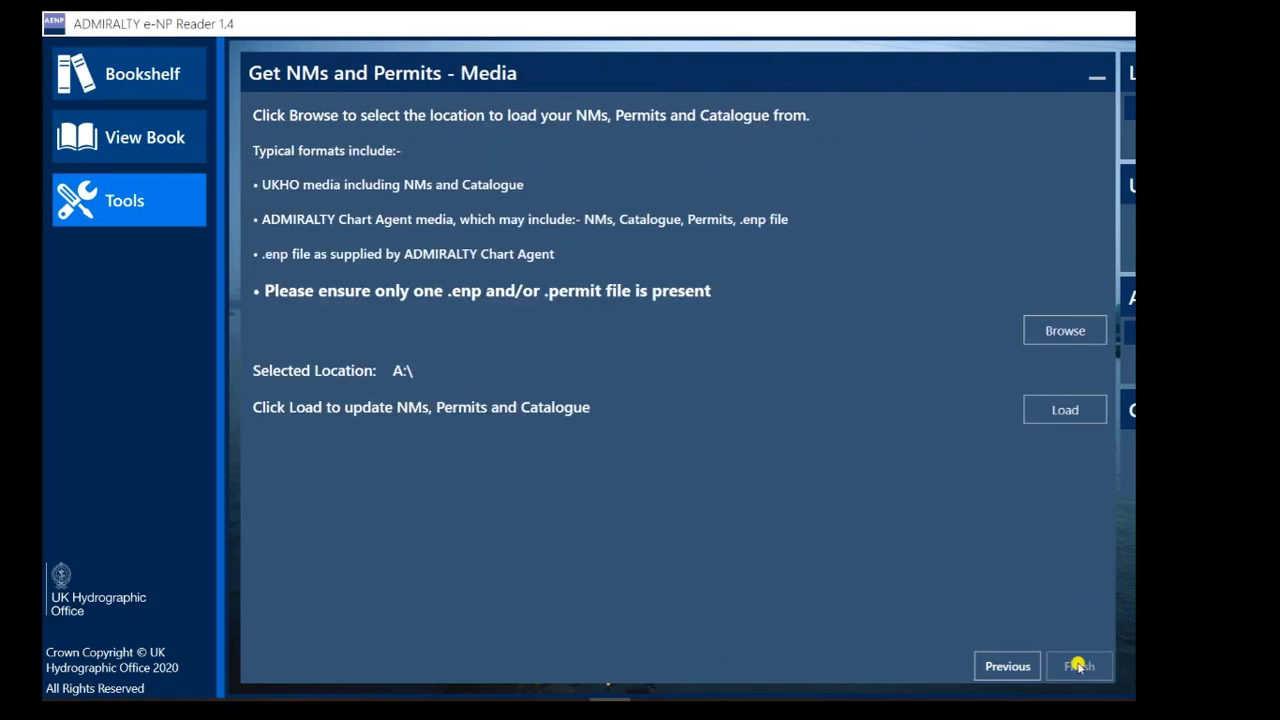
Browse to the week27,21 catalog folder as the update source
click(1065, 331)
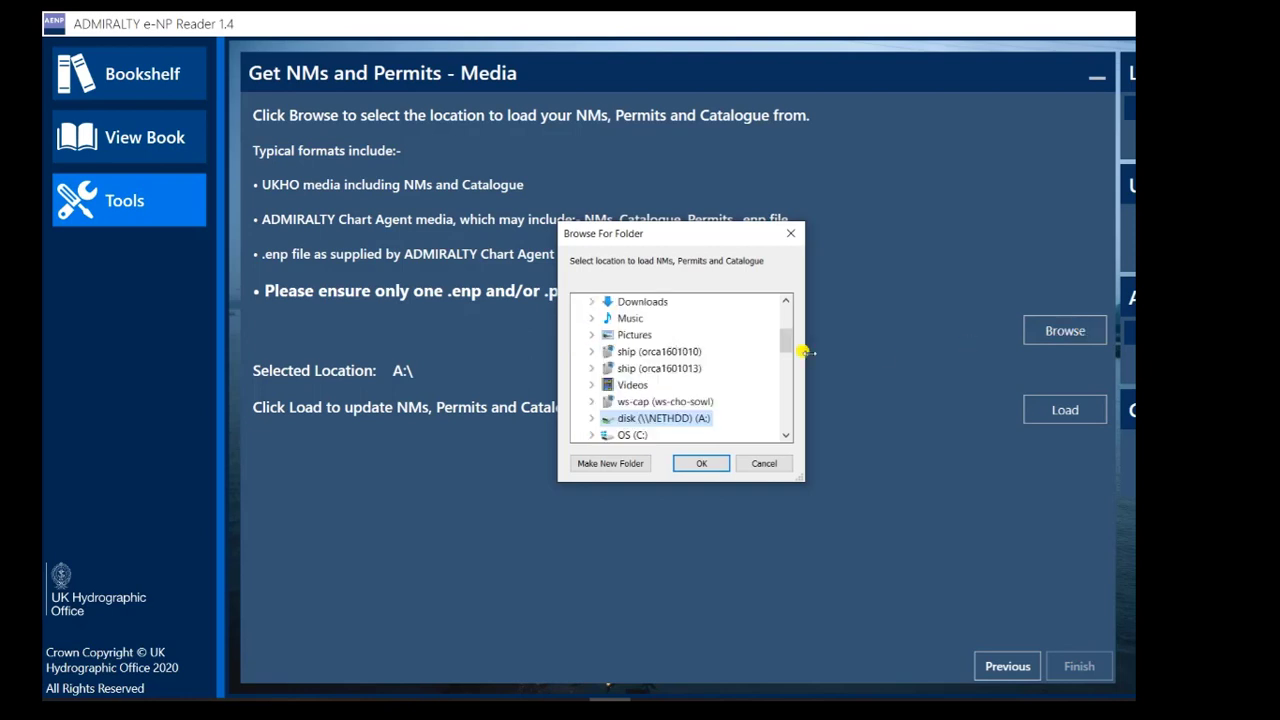
drag(787, 343, 771, 416)
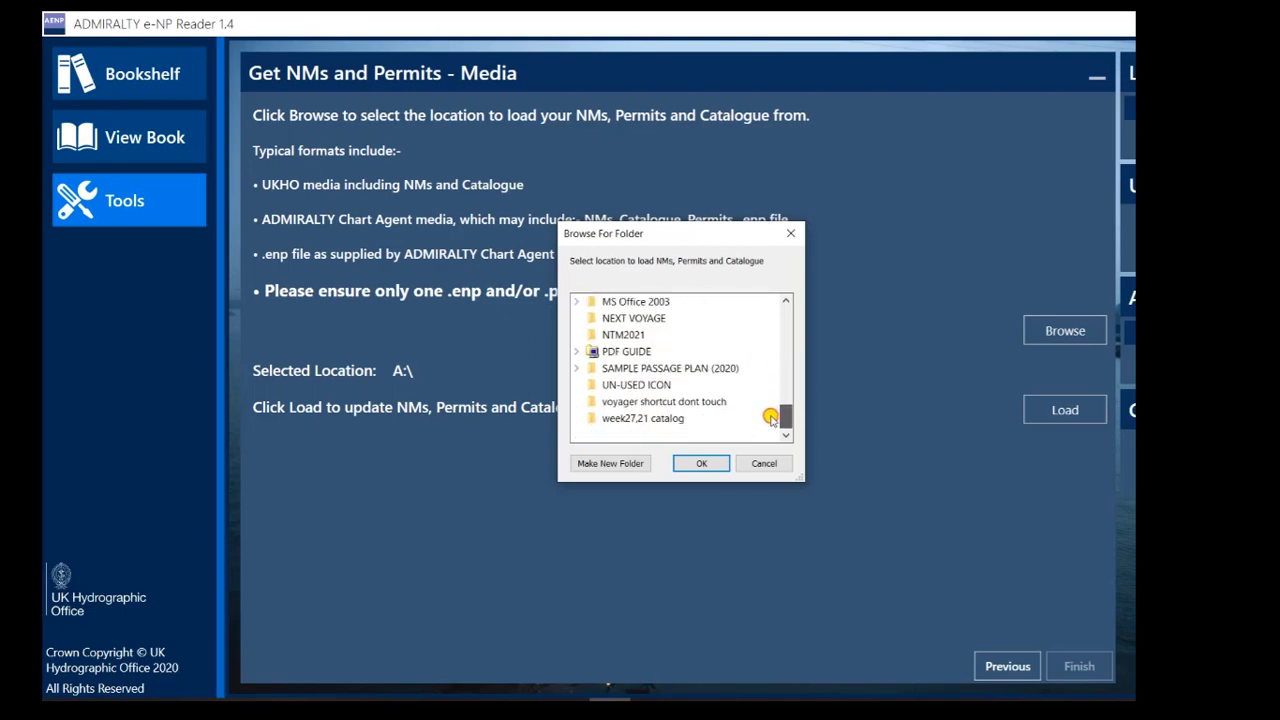
click(660, 418)
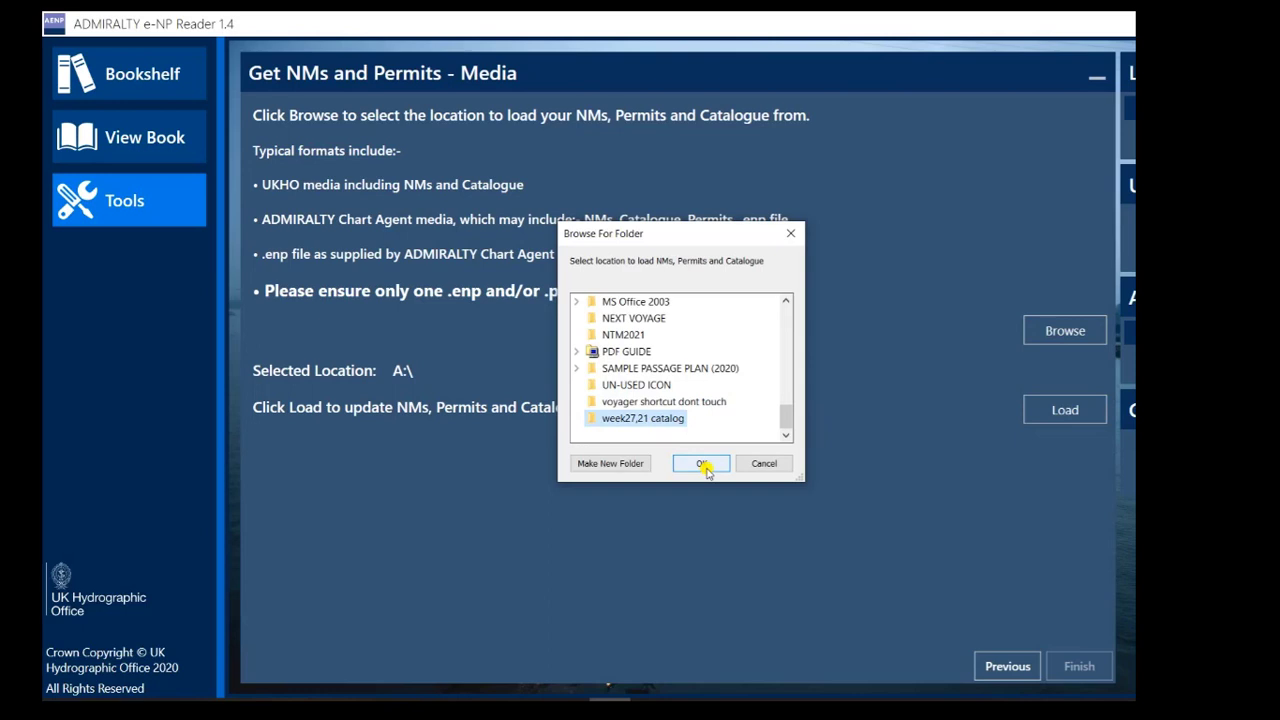
Confirm week27,21 catalog, load its e-NP file and finish the wizard
click(703, 464)
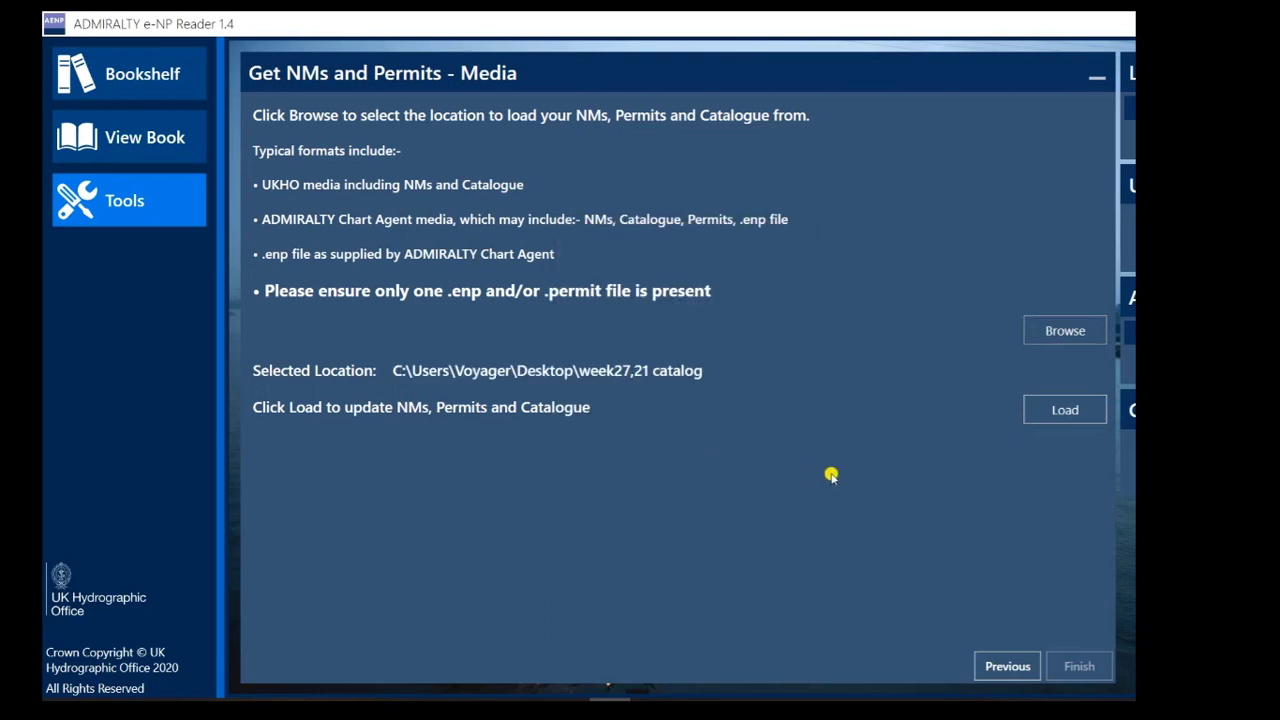
click(1062, 412)
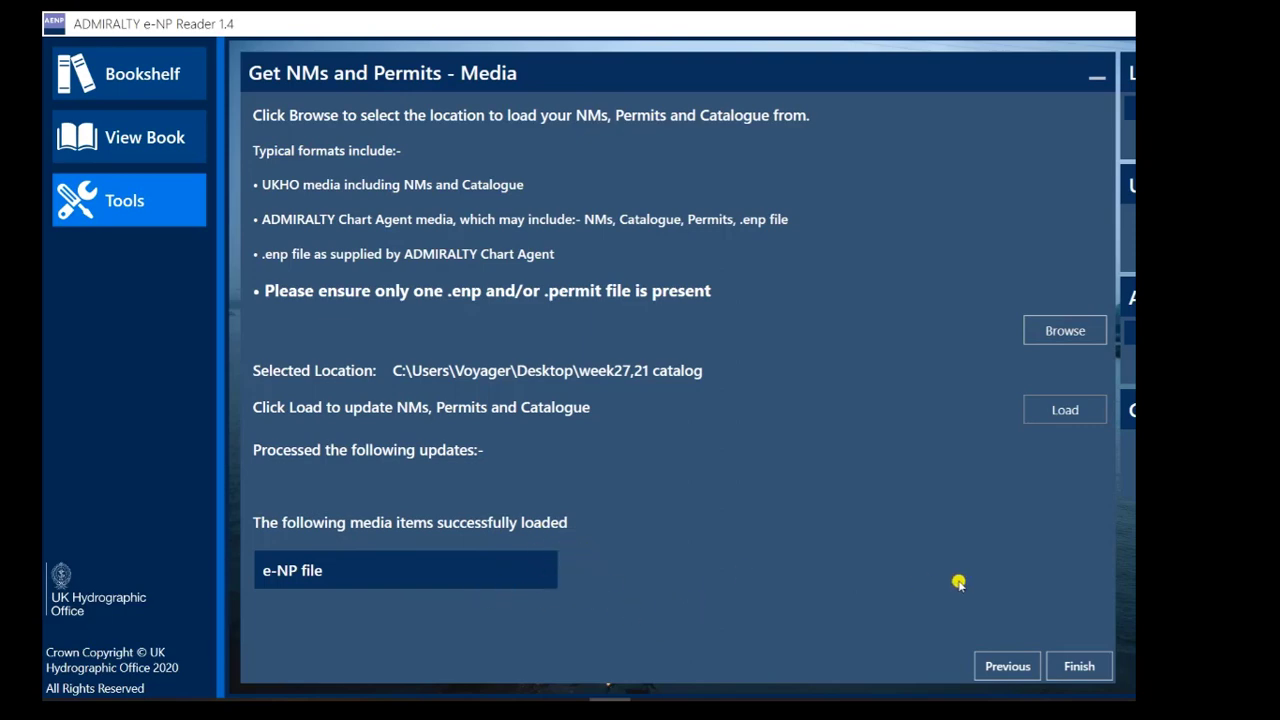
click(1087, 648)
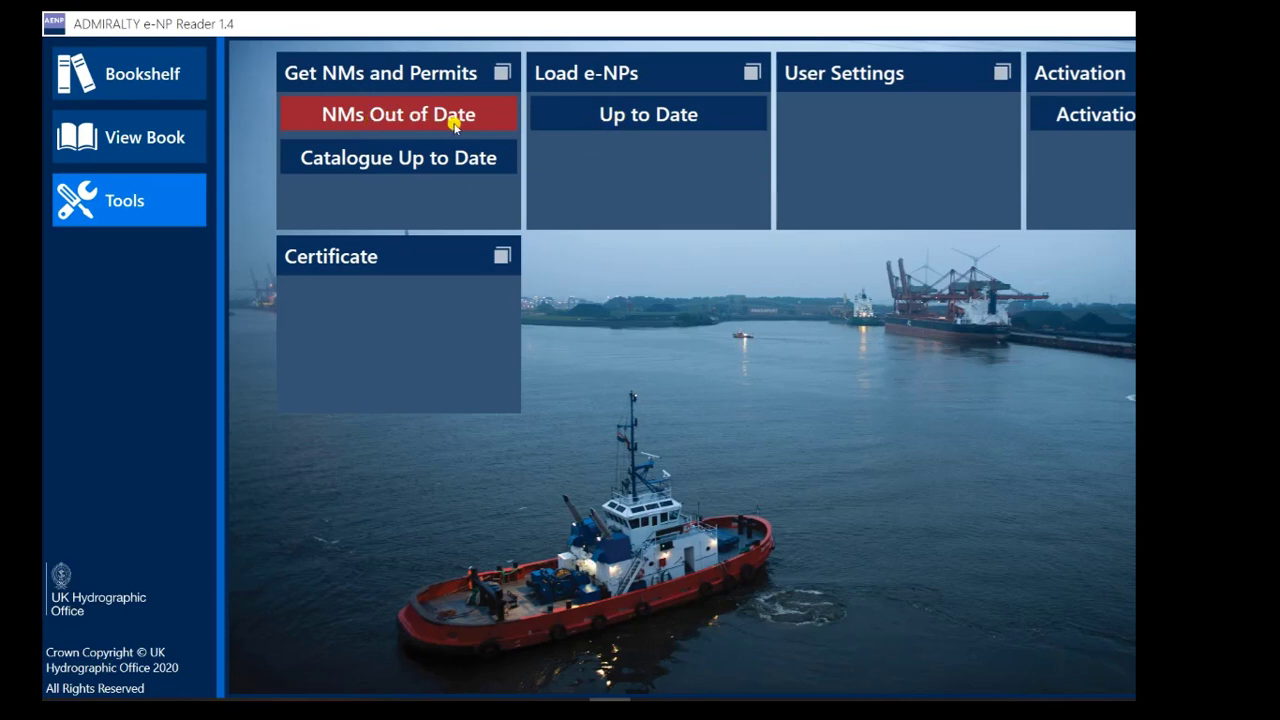
Start an e-mail request for new updates in the Get NMs and Permits wizard
click(481, 78)
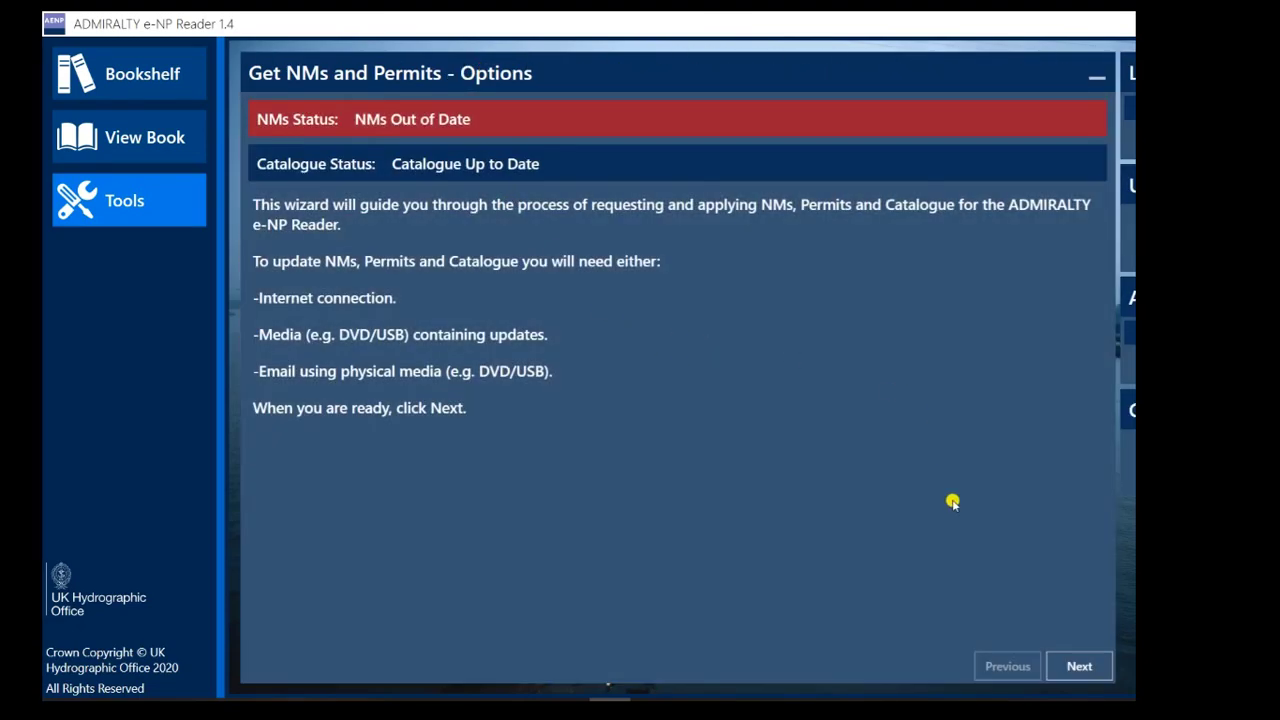
click(1094, 666)
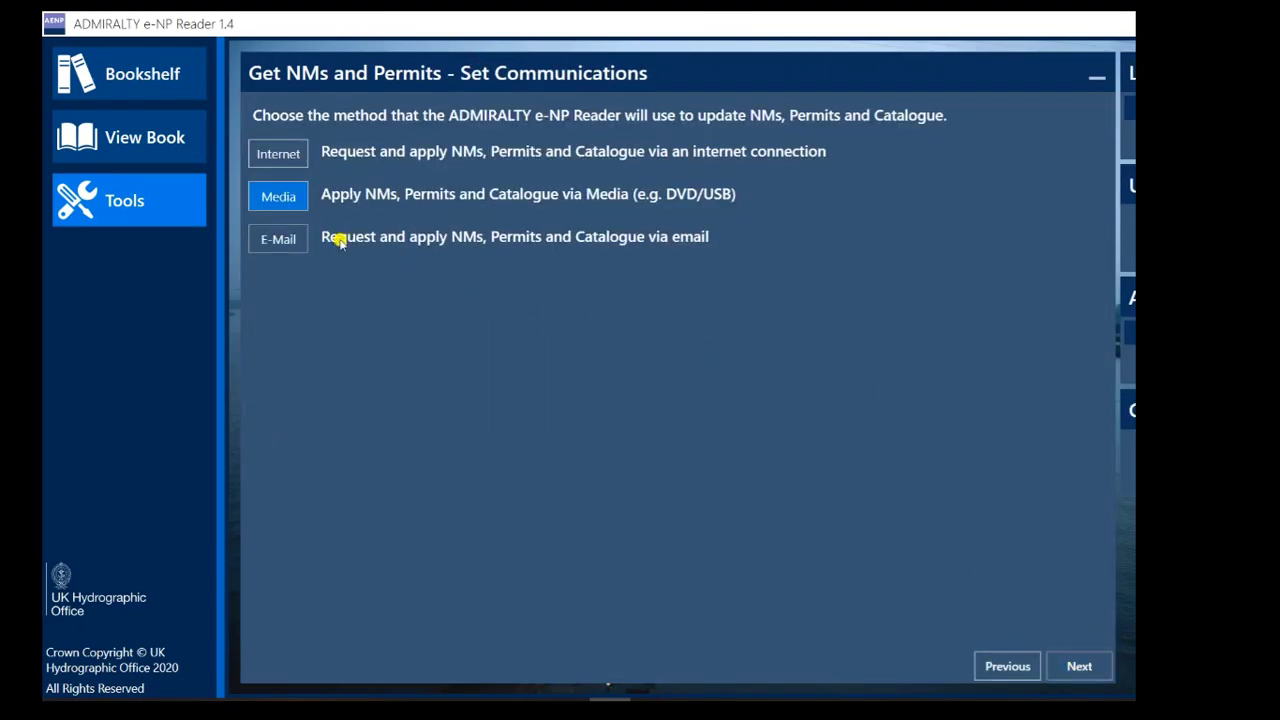
click(287, 244)
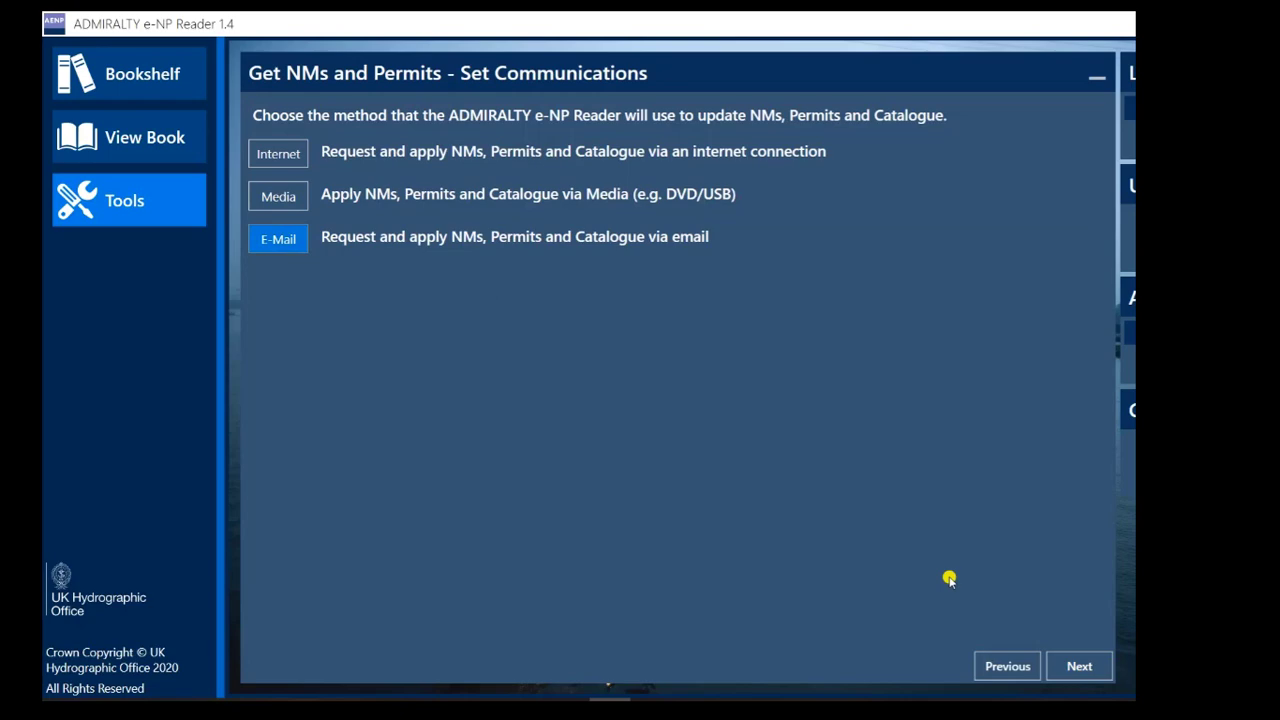
click(1080, 670)
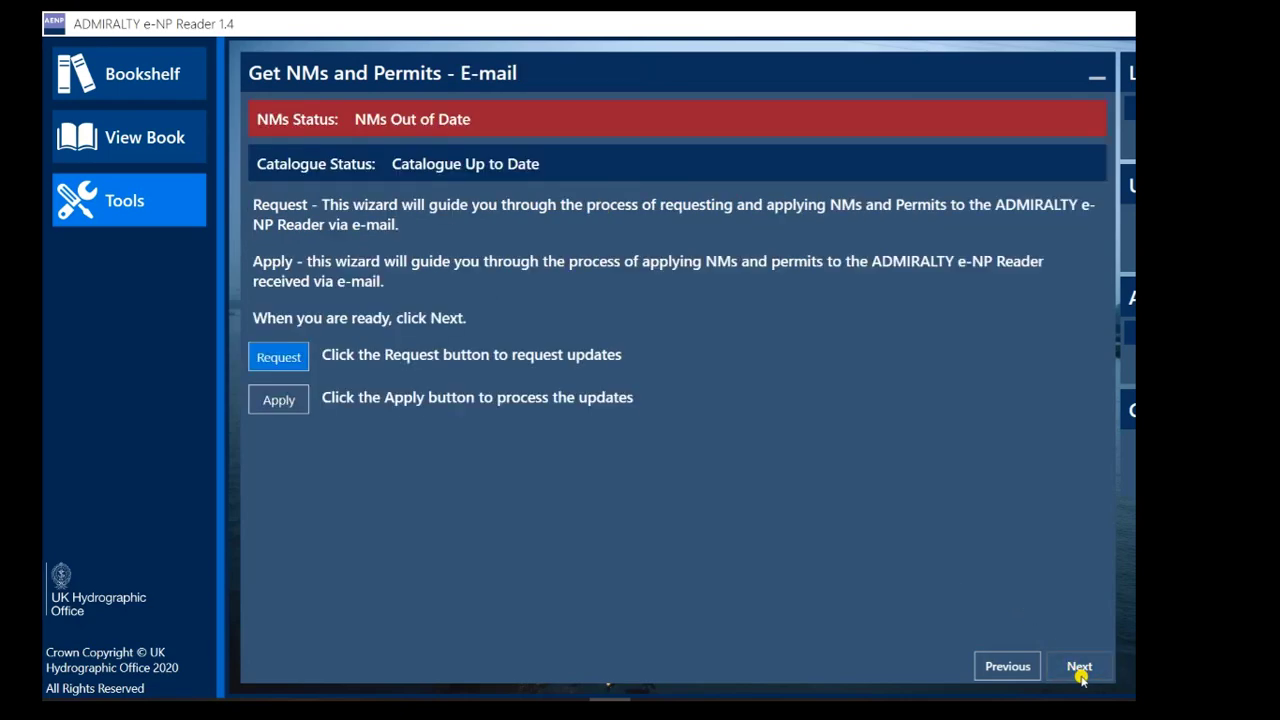
click(270, 362)
click(1080, 666)
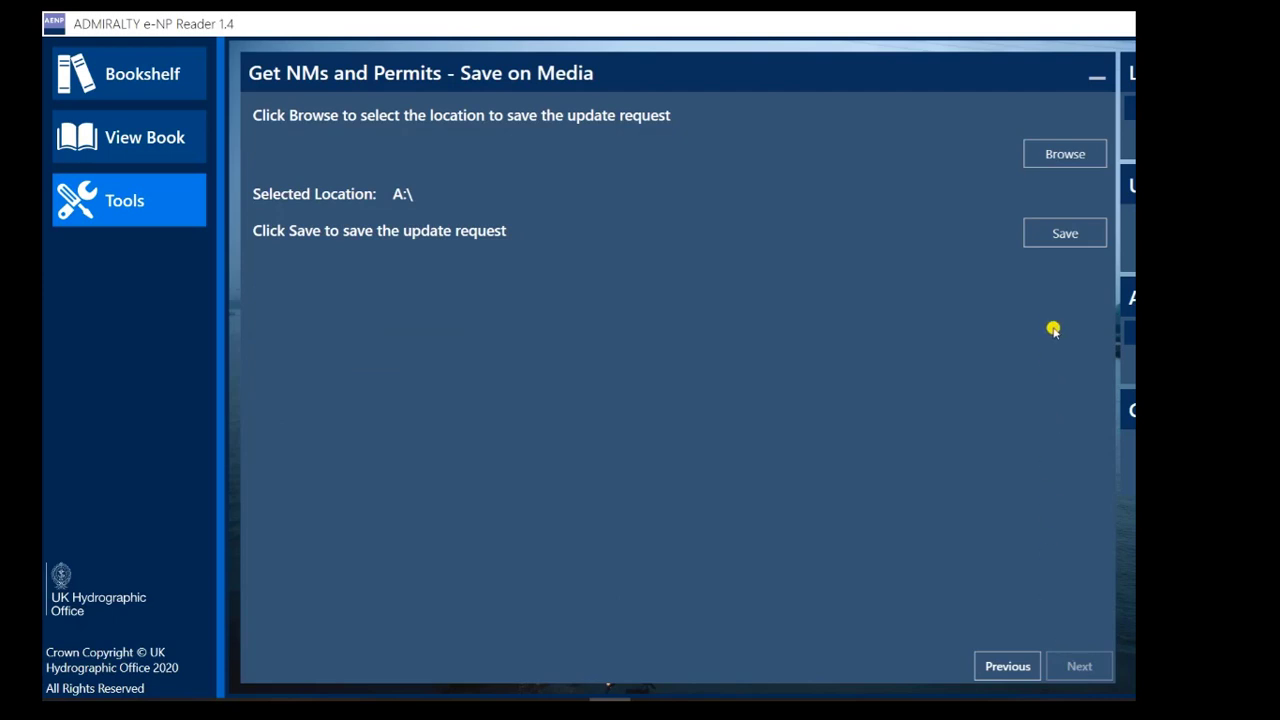
Set the request's save location to A:\01-2 2nd Officer
click(1064, 156)
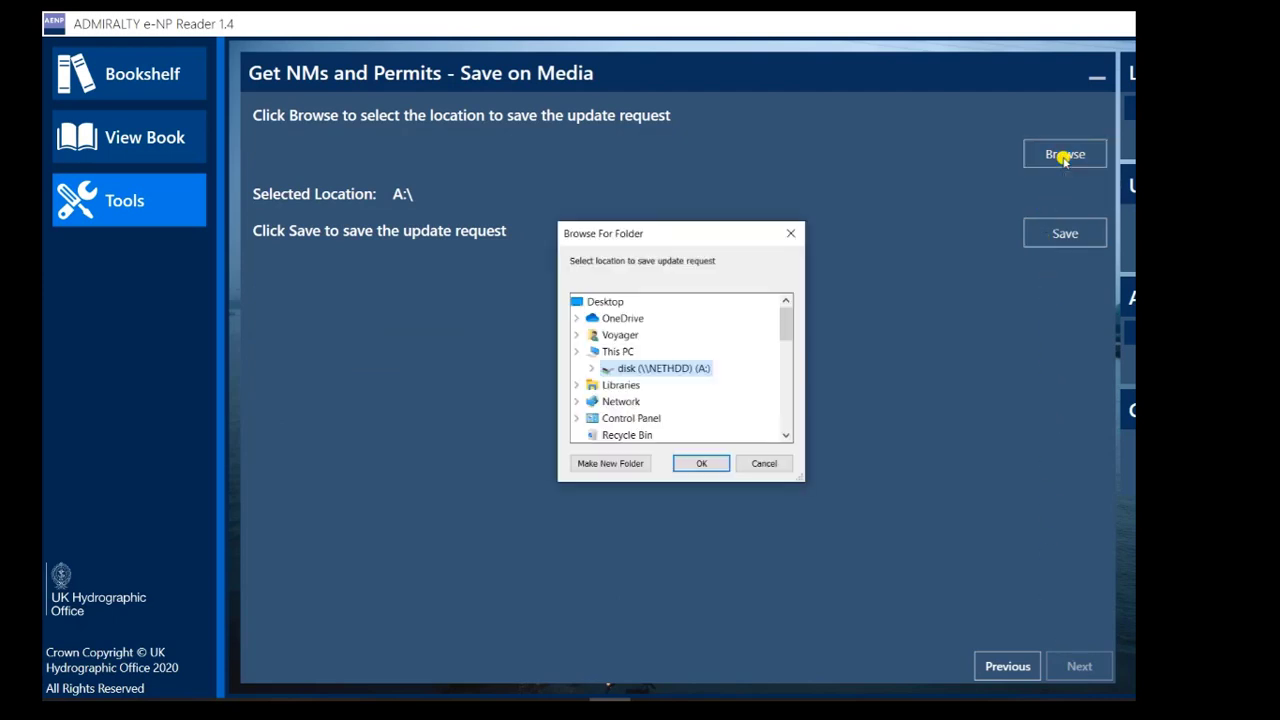
mouse_move(663, 418)
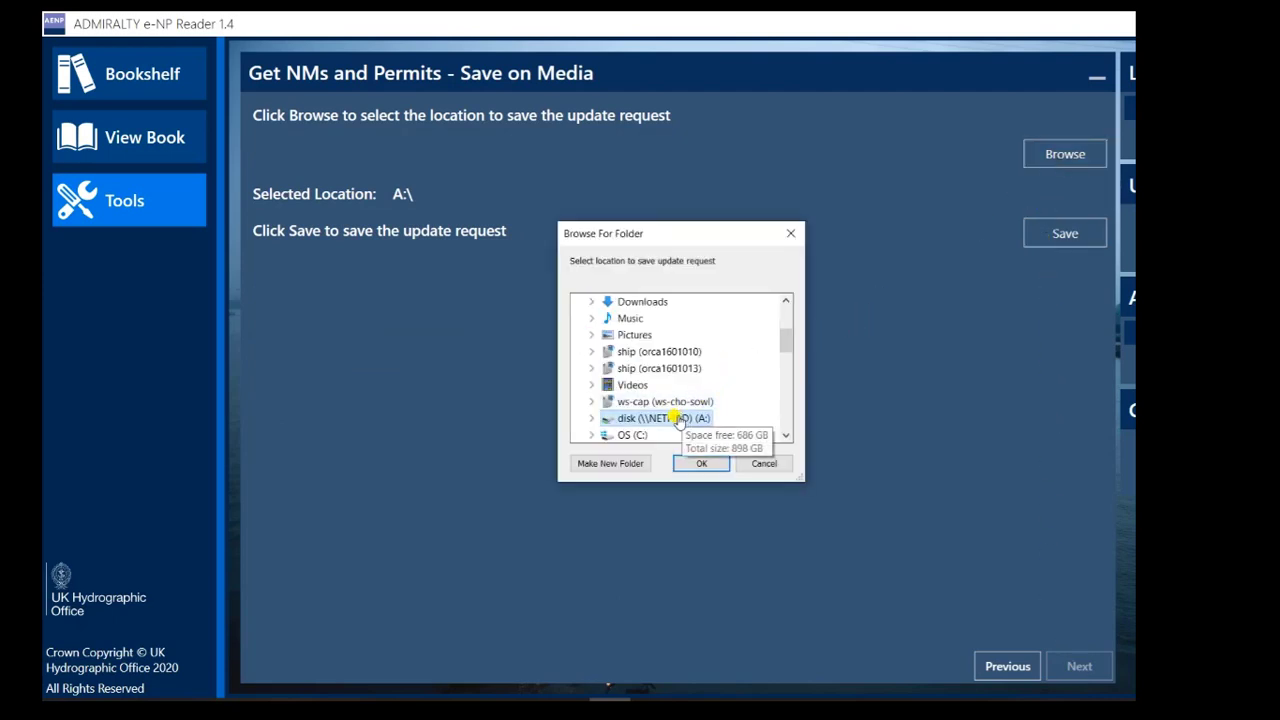
double_click(678, 420)
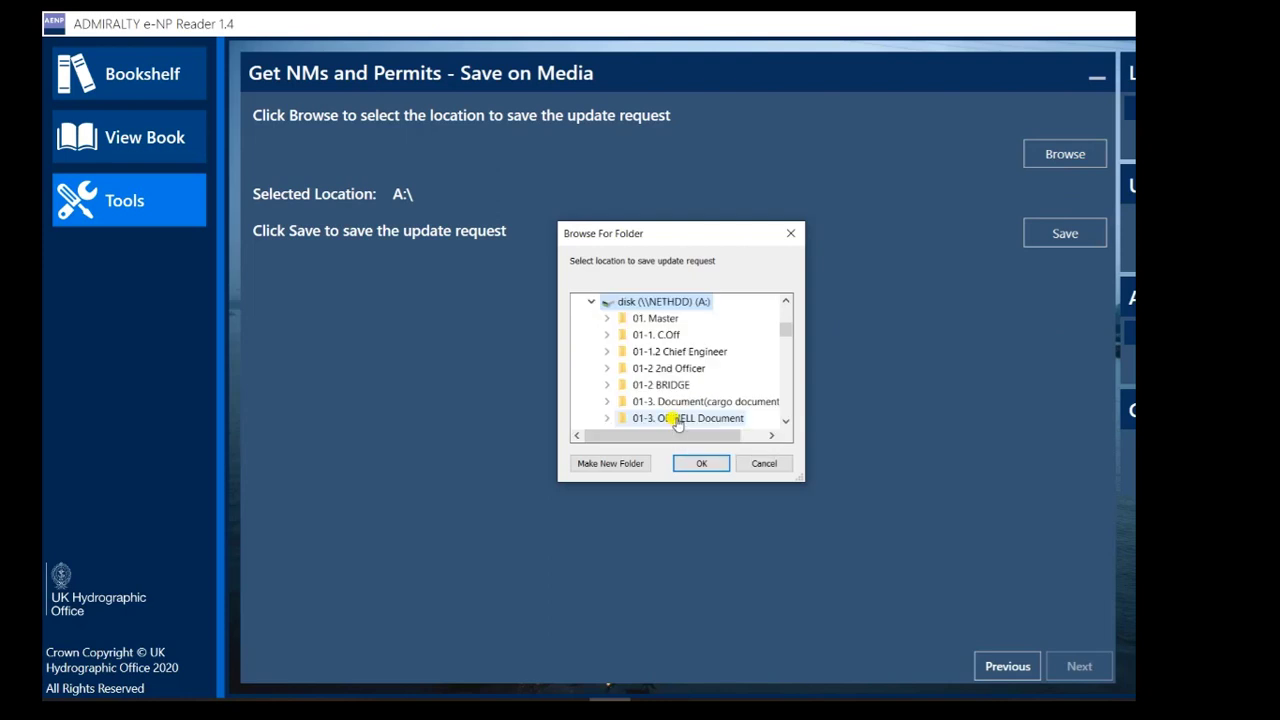
double_click(672, 368)
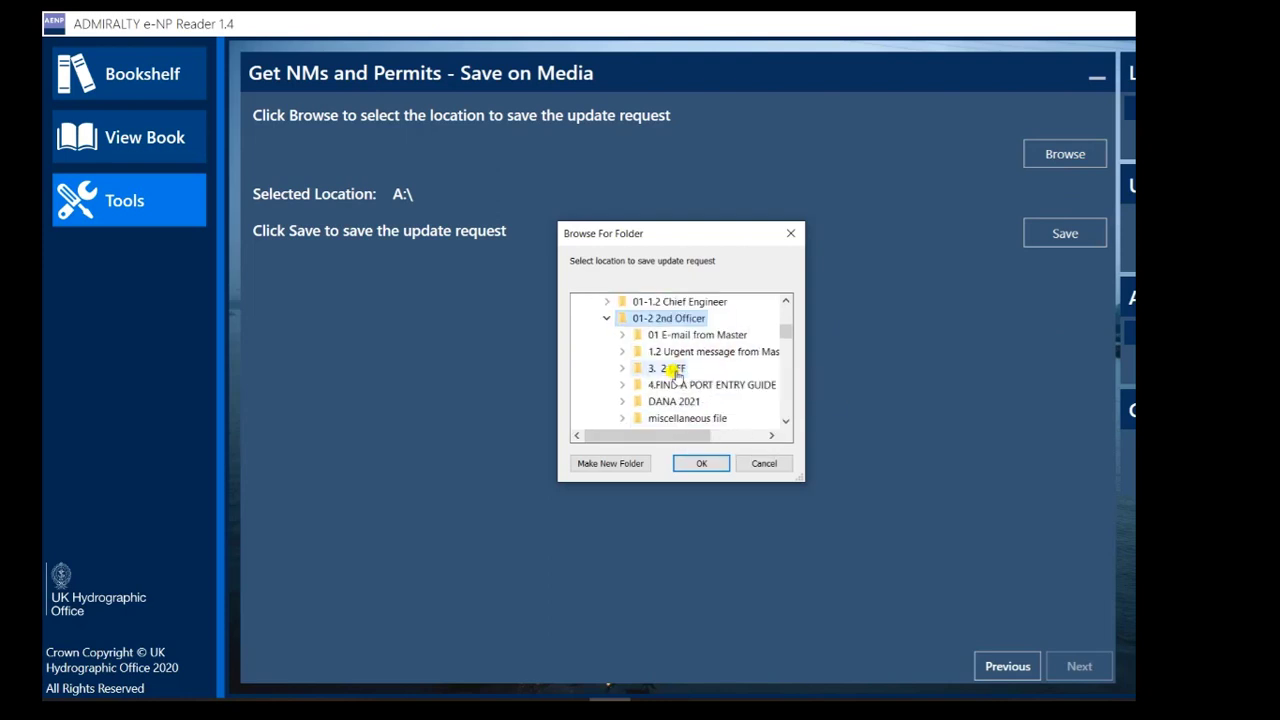
click(700, 466)
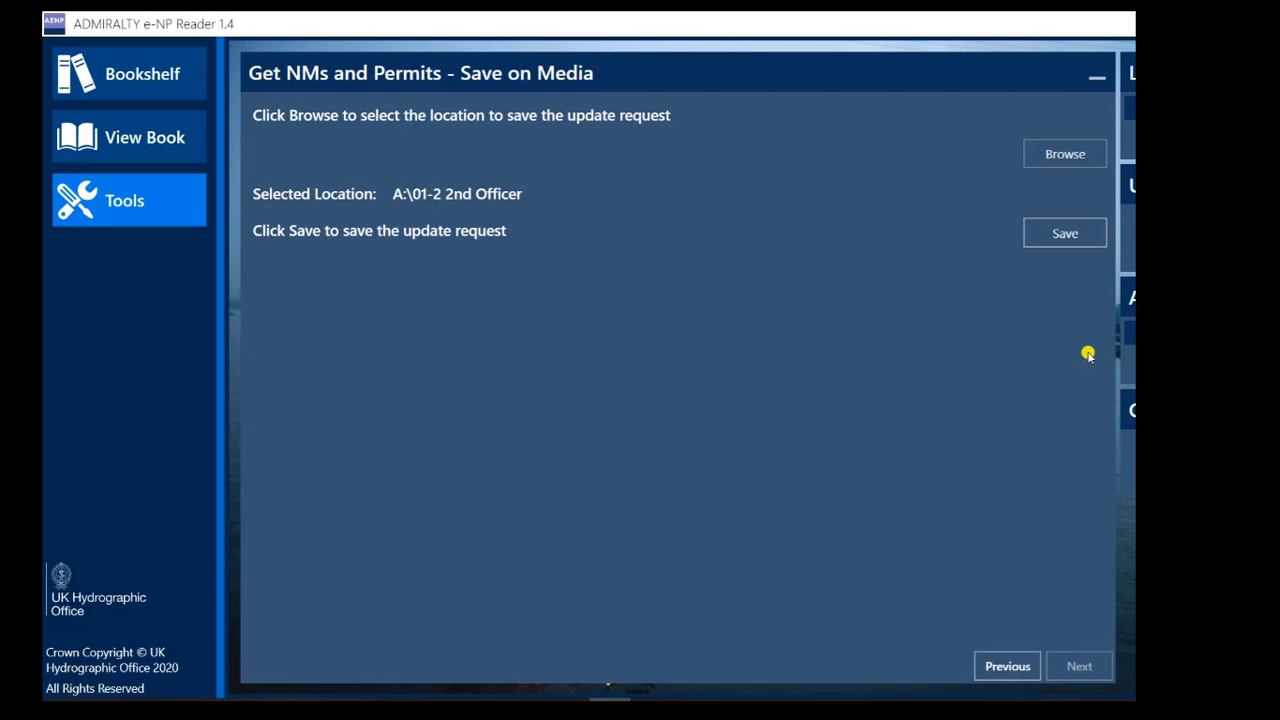
Save the request as request_155.enp and continue to Load from Media
click(1066, 234)
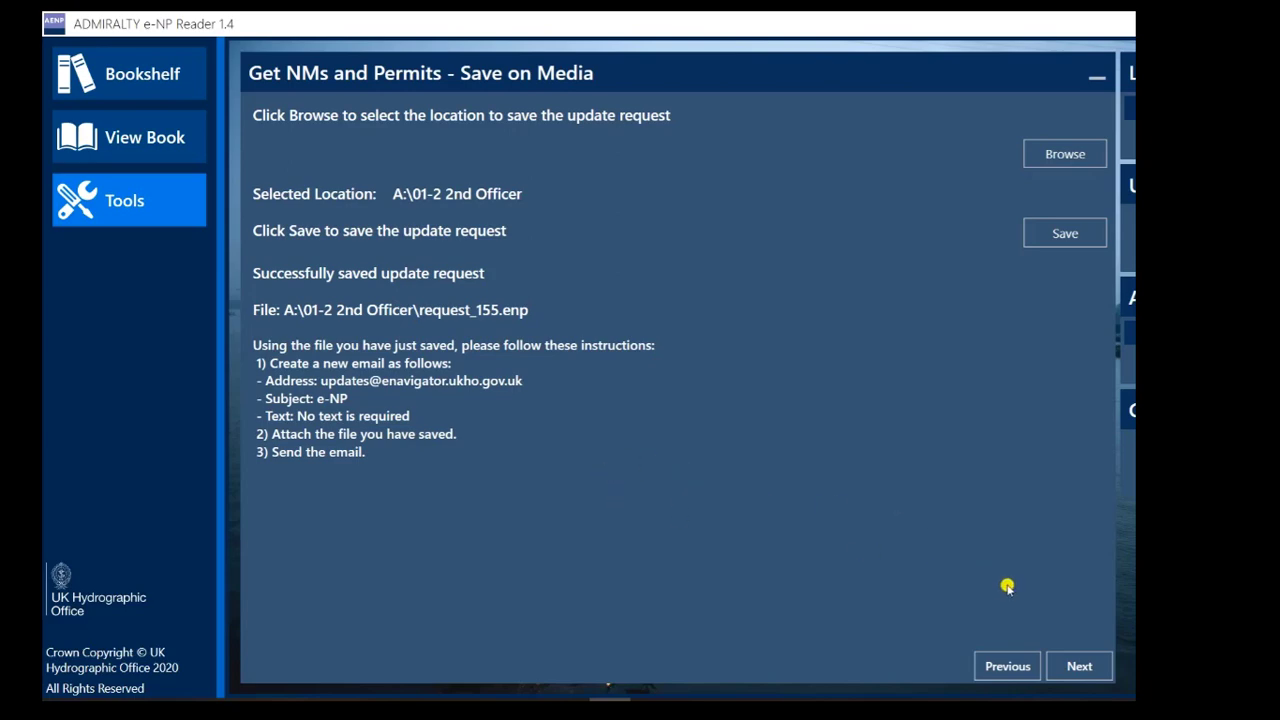
click(1083, 668)
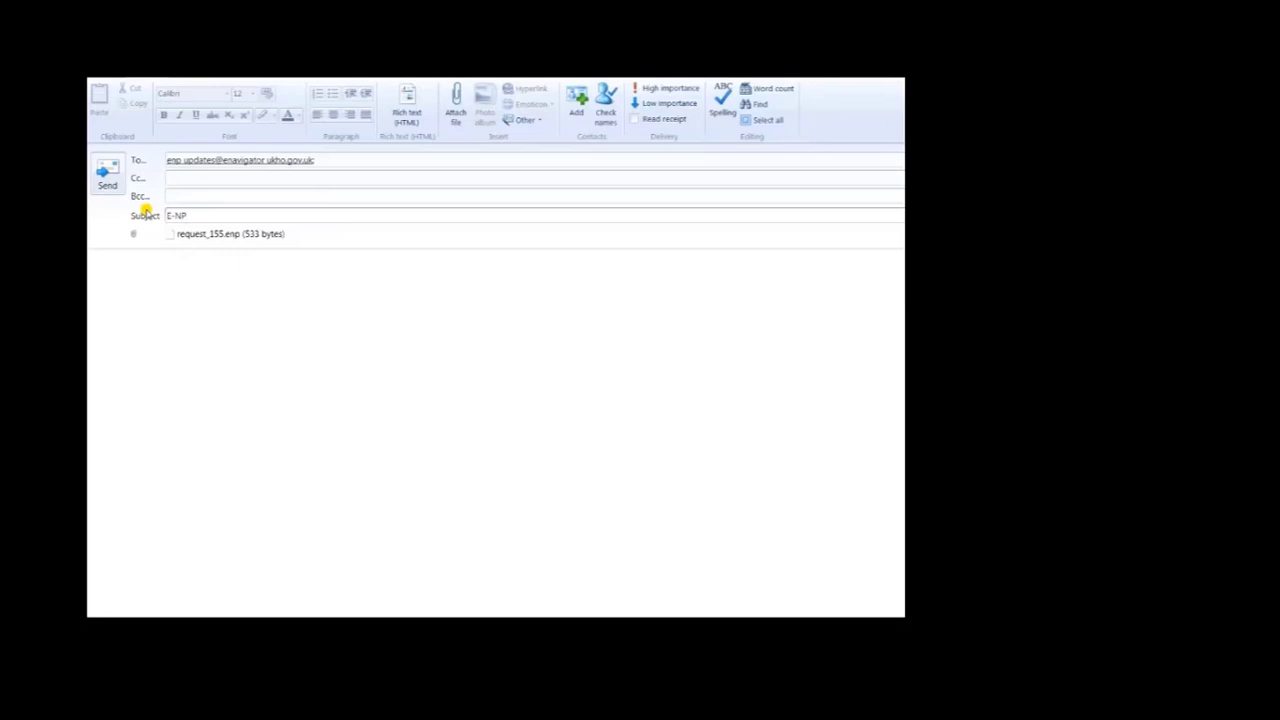
Send the 'E-NP' e-mail with request_155.enp attached to UKHO
click(112, 176)
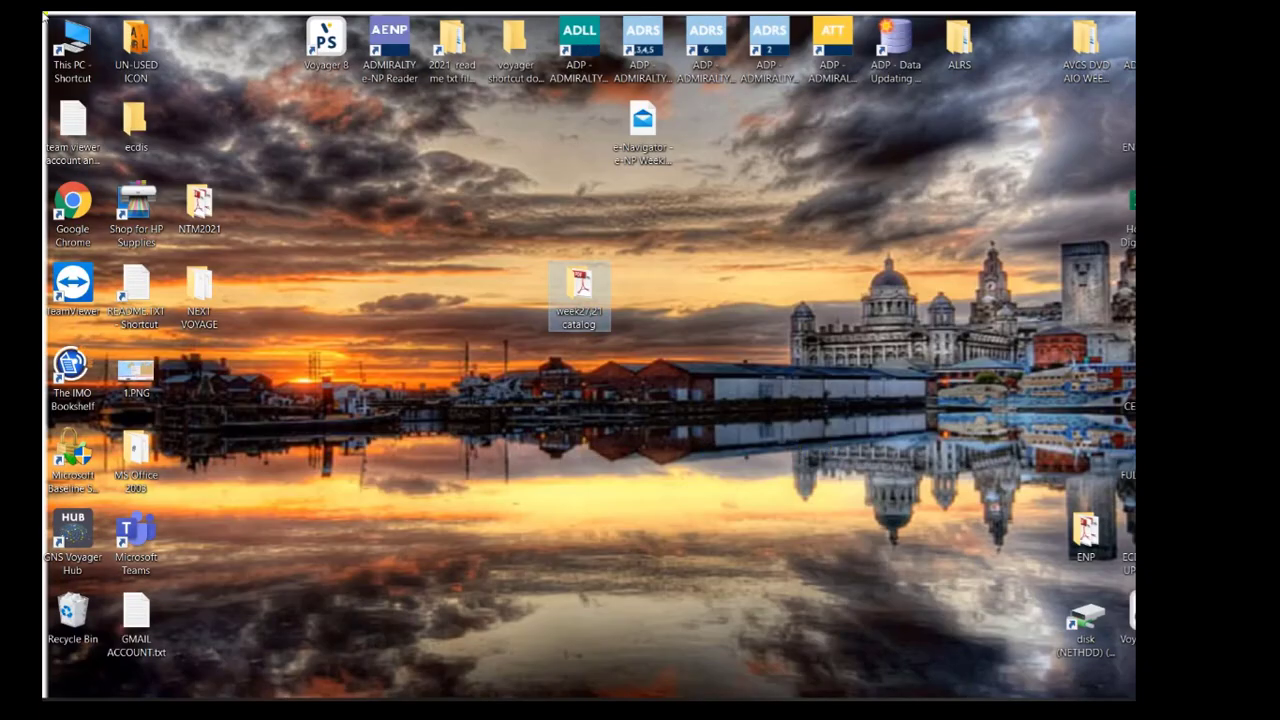
Copy e-NP_Reponse_Master_155.enp from the 01-2 2nd Officer folder on disk A
double_click(104, 63)
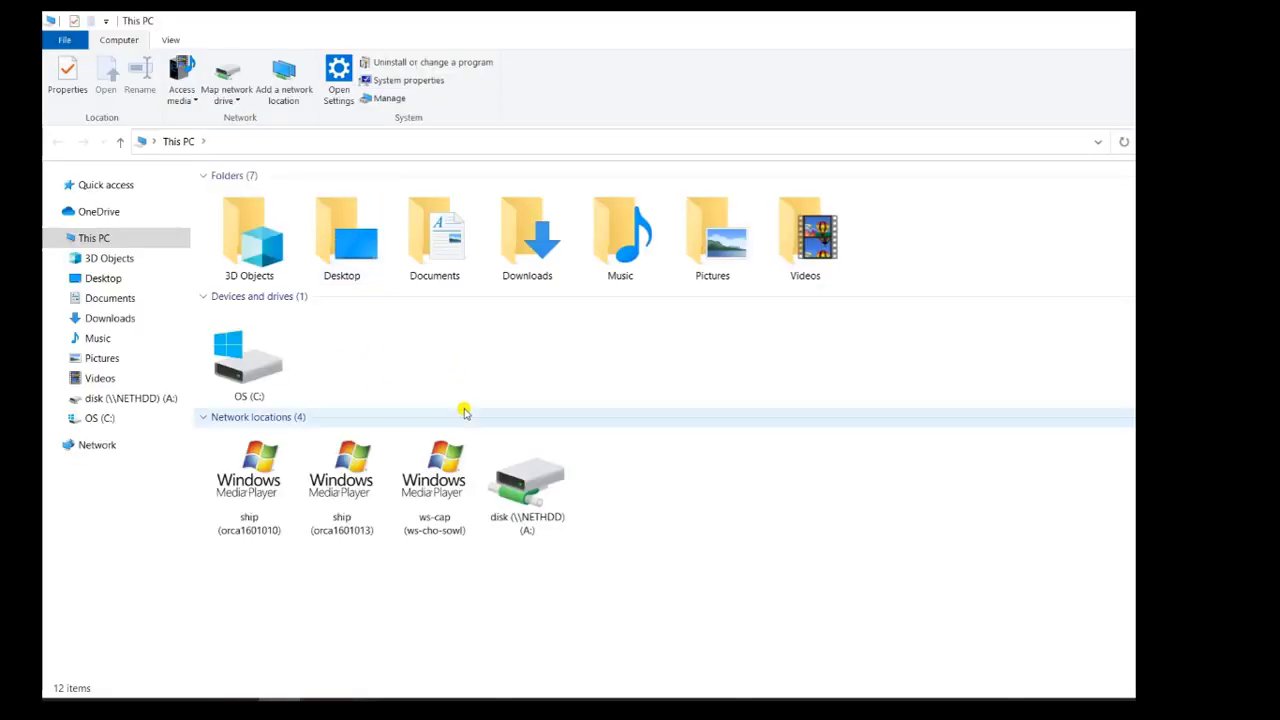
double_click(527, 475)
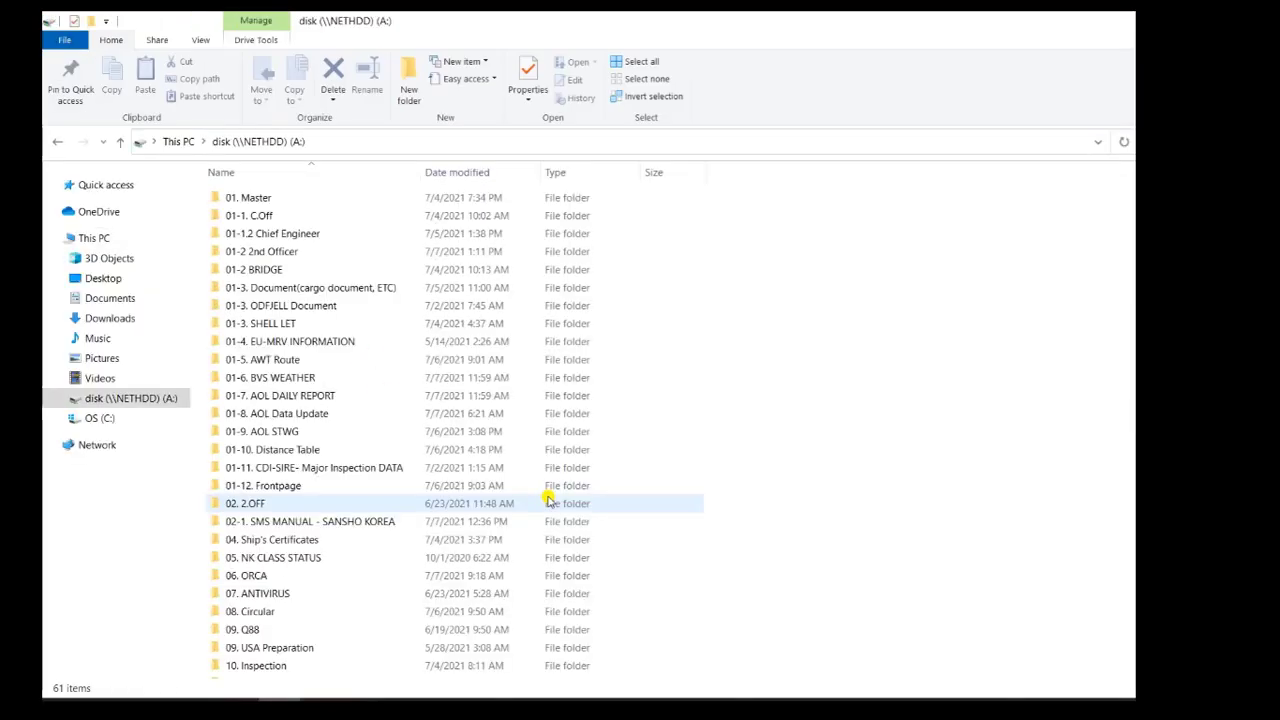
double_click(280, 251)
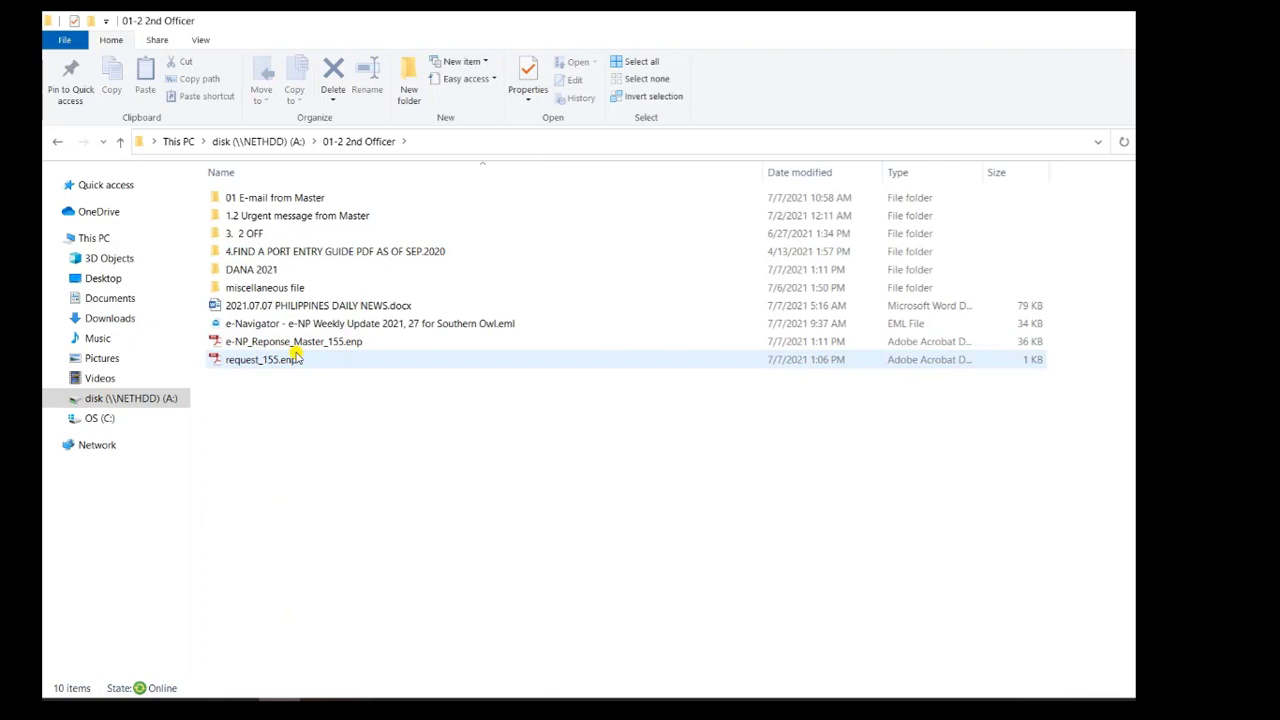
click(253, 365)
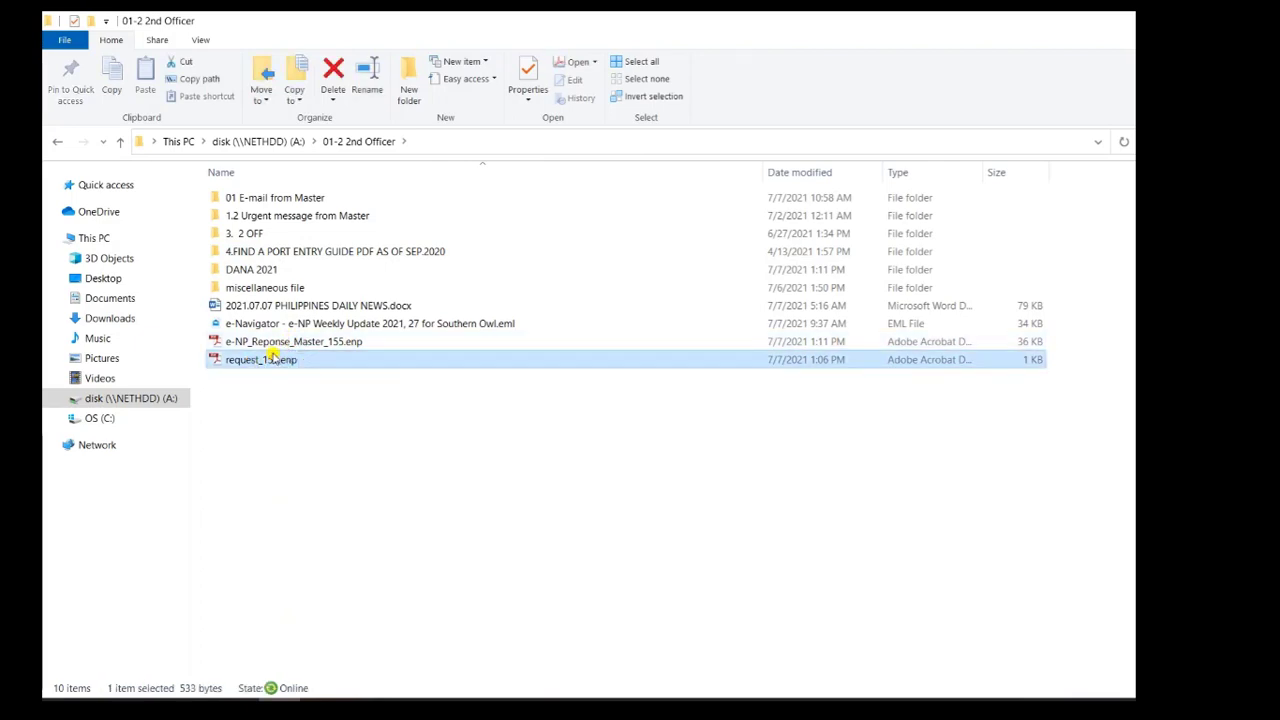
click(280, 342)
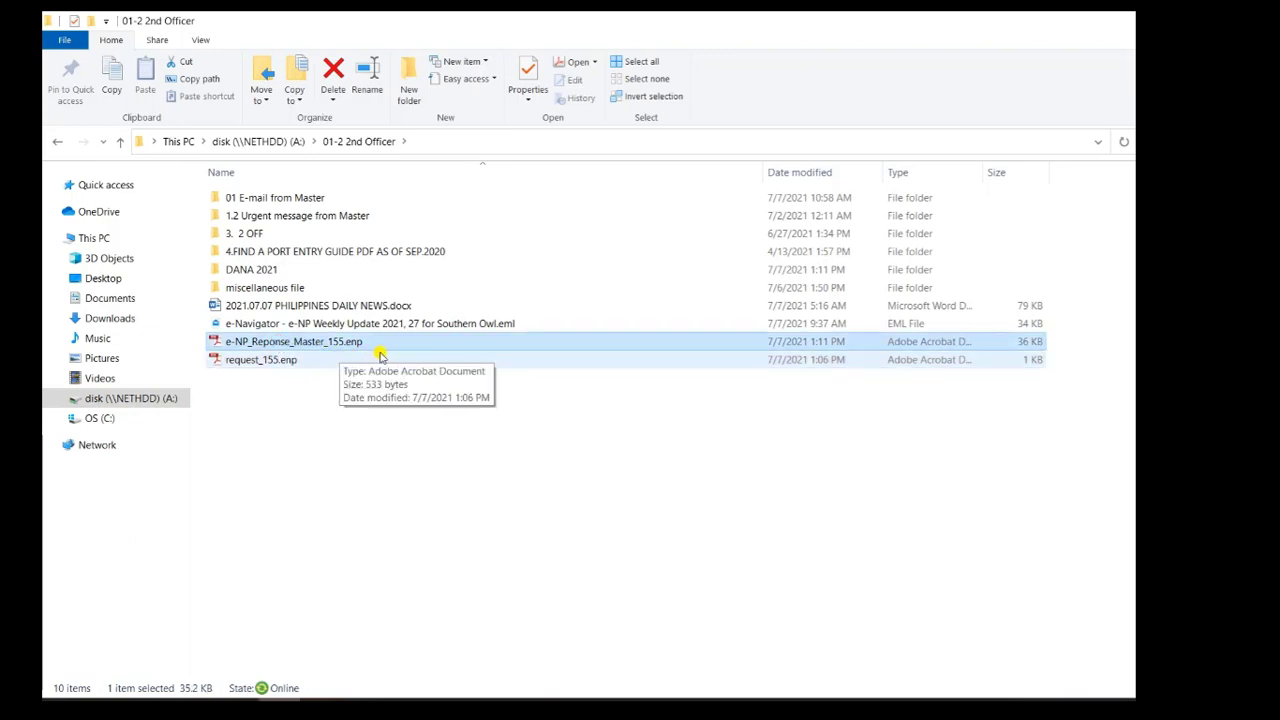
right_click(387, 348)
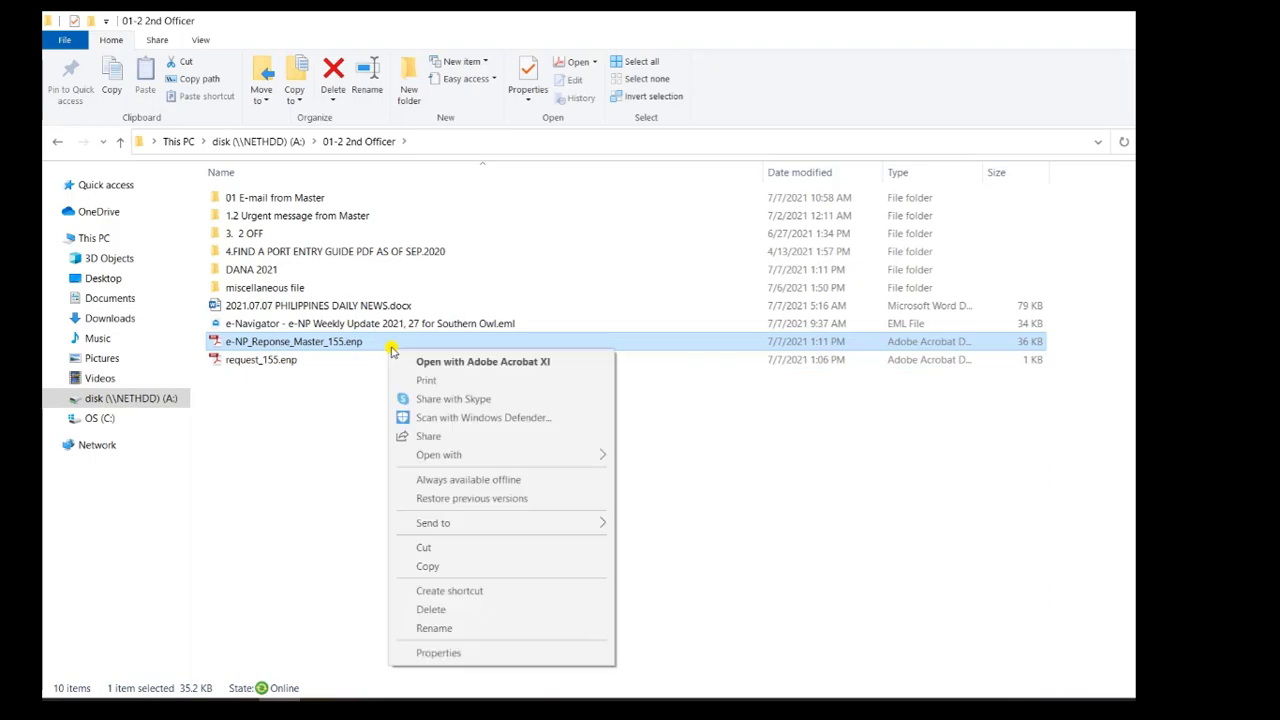
click(451, 566)
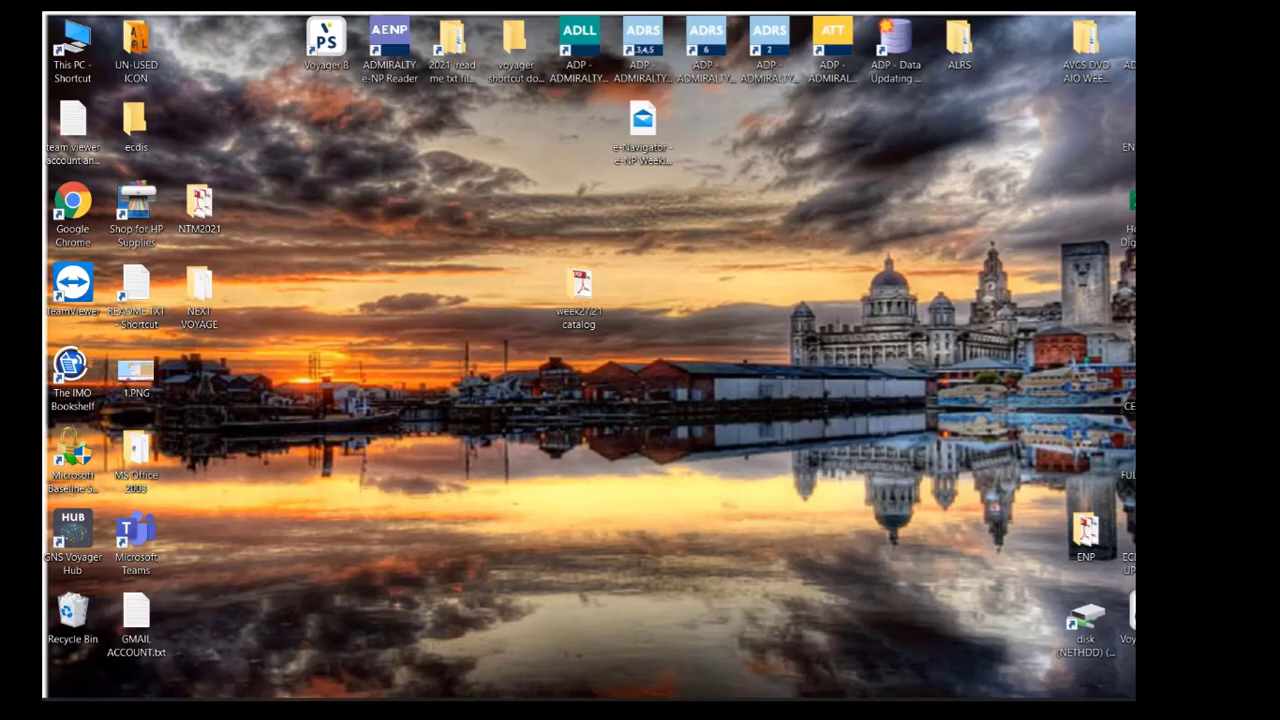
Create a new desktop folder and paste the response file into it
right_click(658, 348)
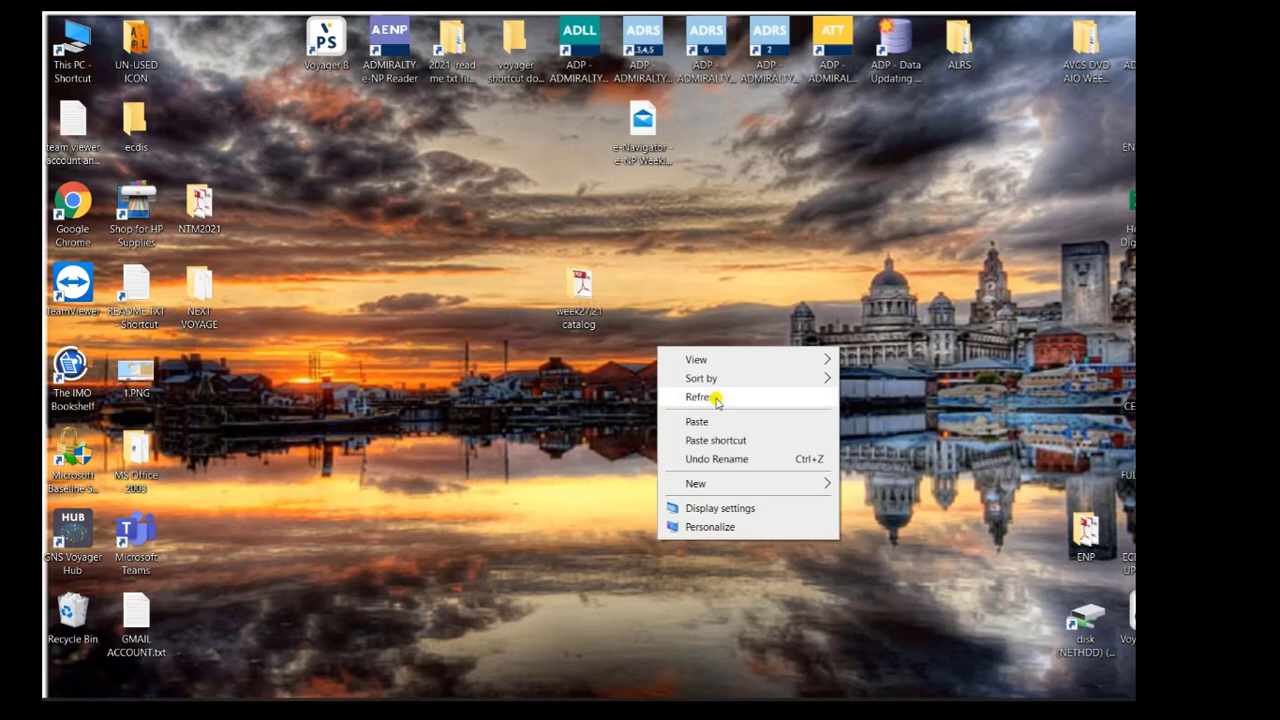
click(852, 484)
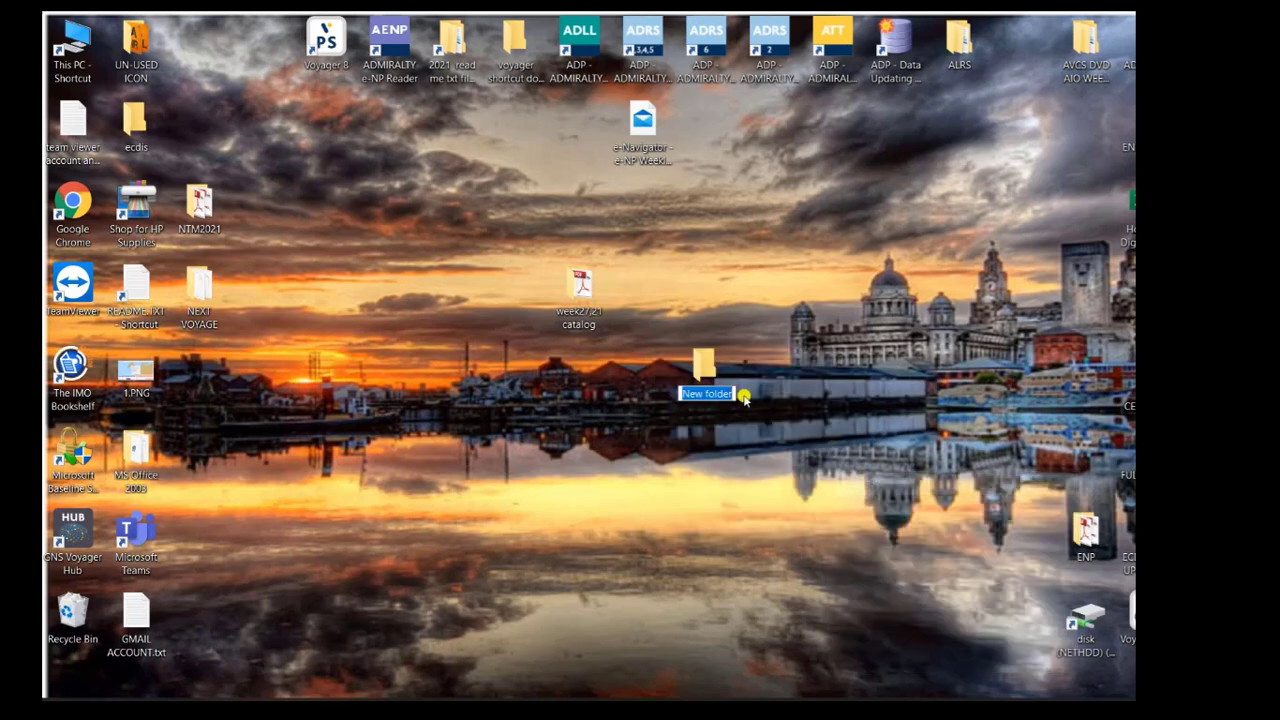
key(Return)
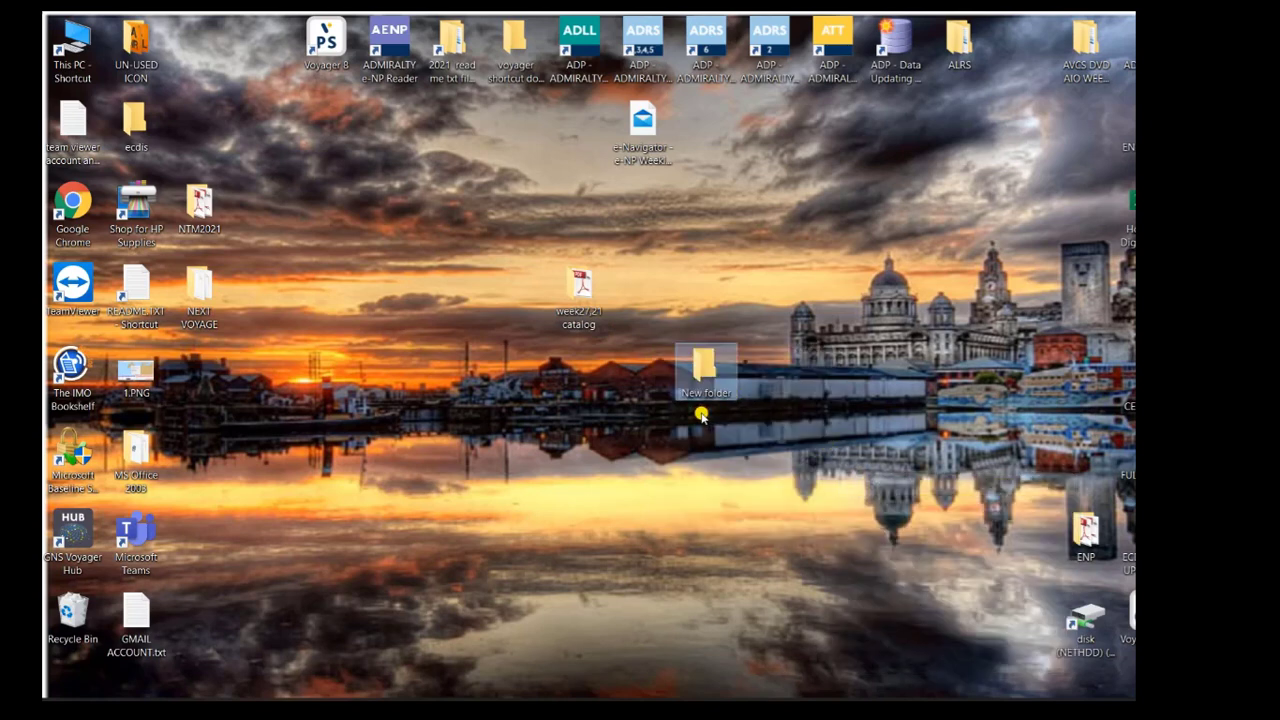
double_click(710, 385)
right_click(713, 385)
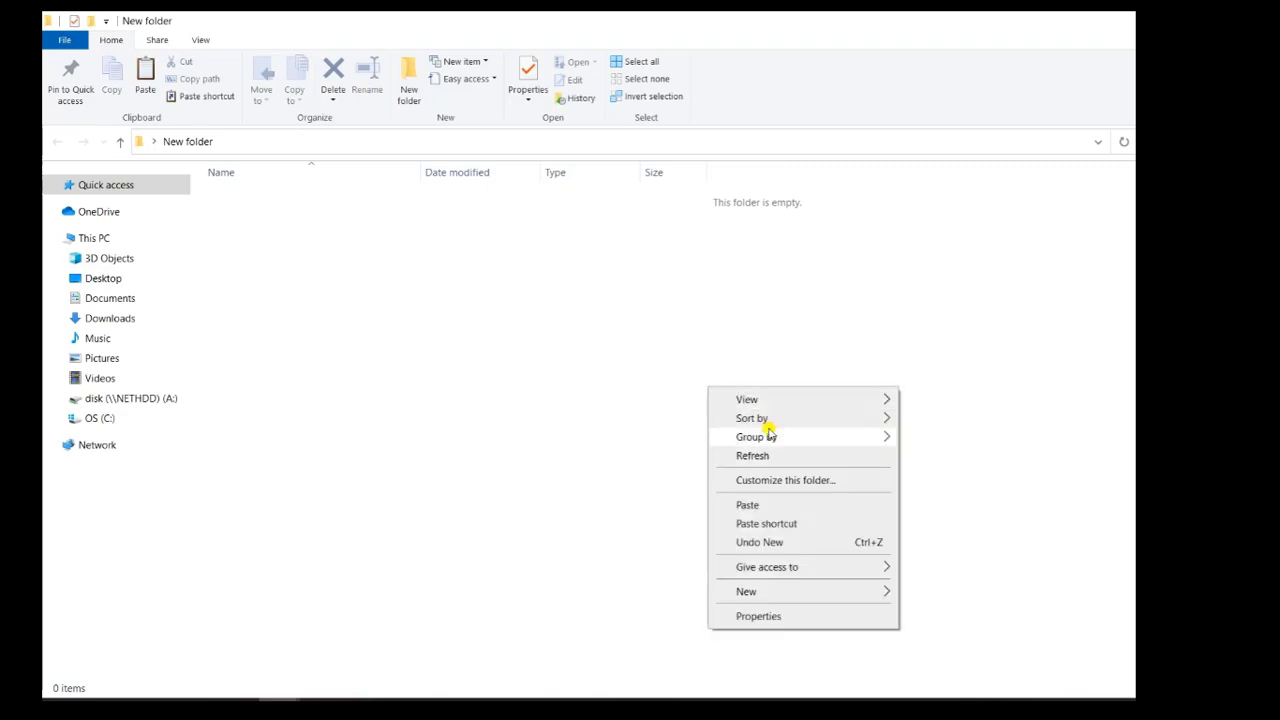
click(746, 502)
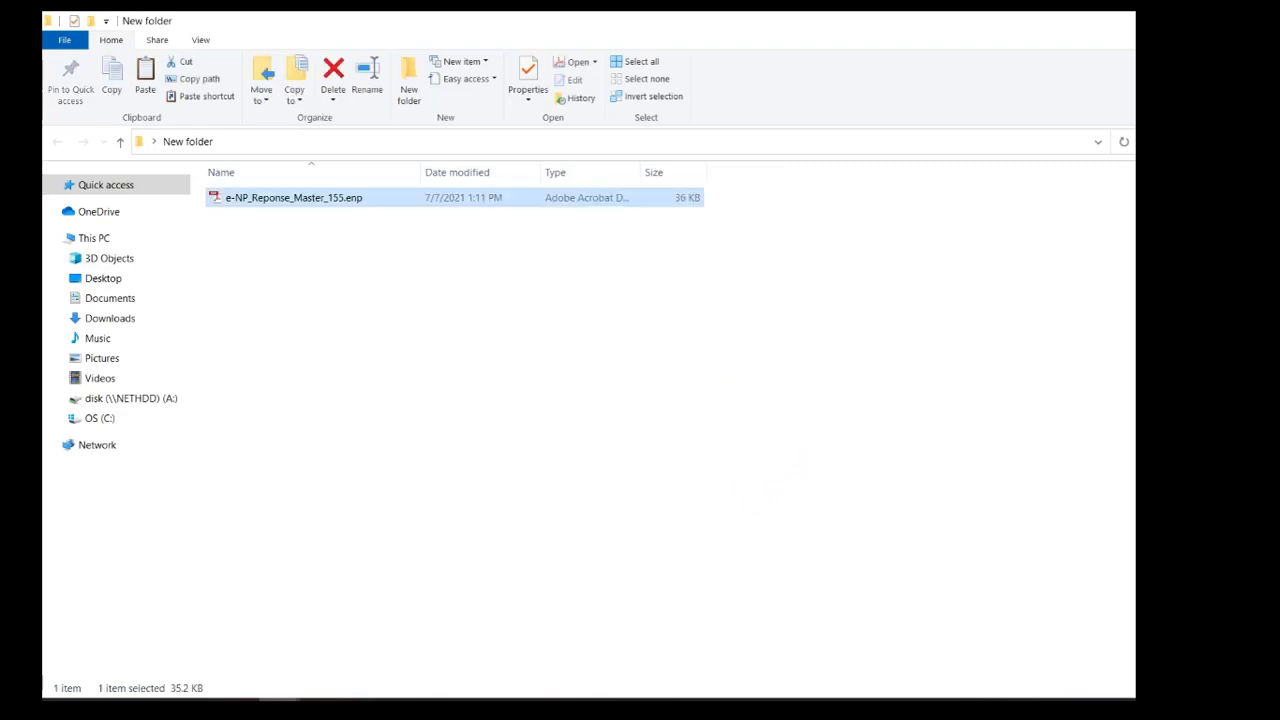
key(alt+F4)
Rename the folder to 'nms week 27,21'
right_click(710, 393)
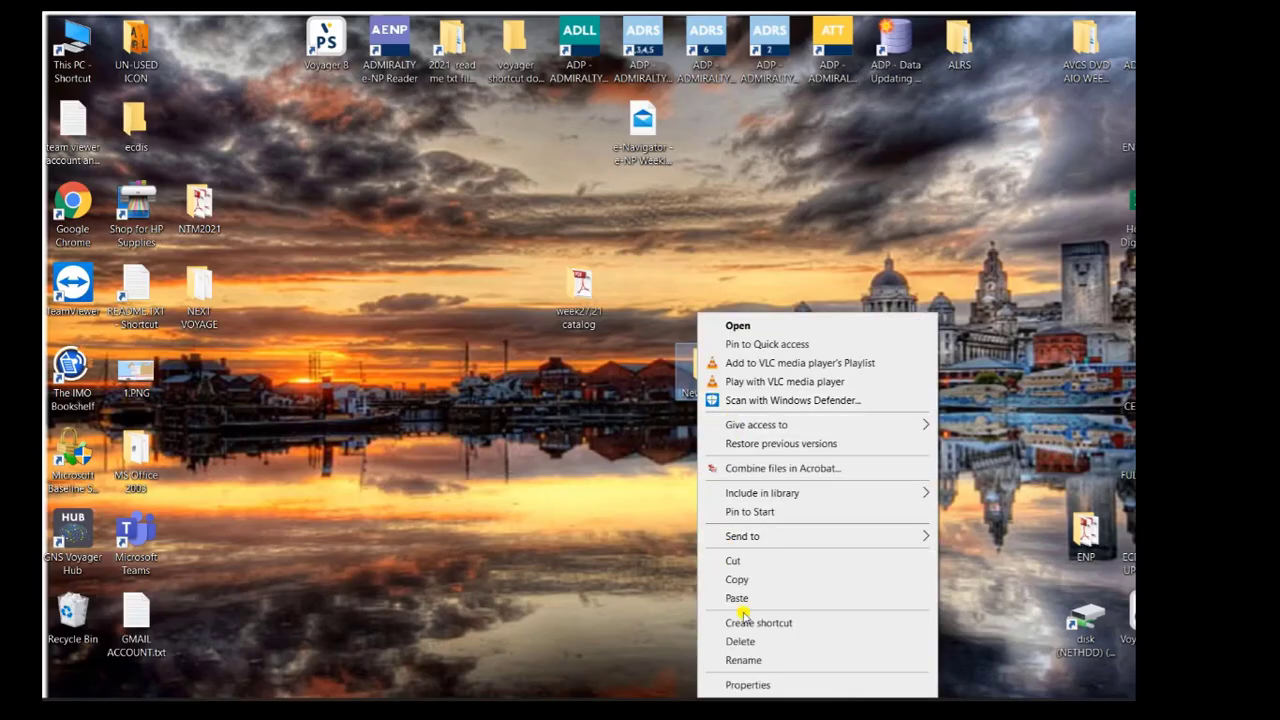
click(741, 660)
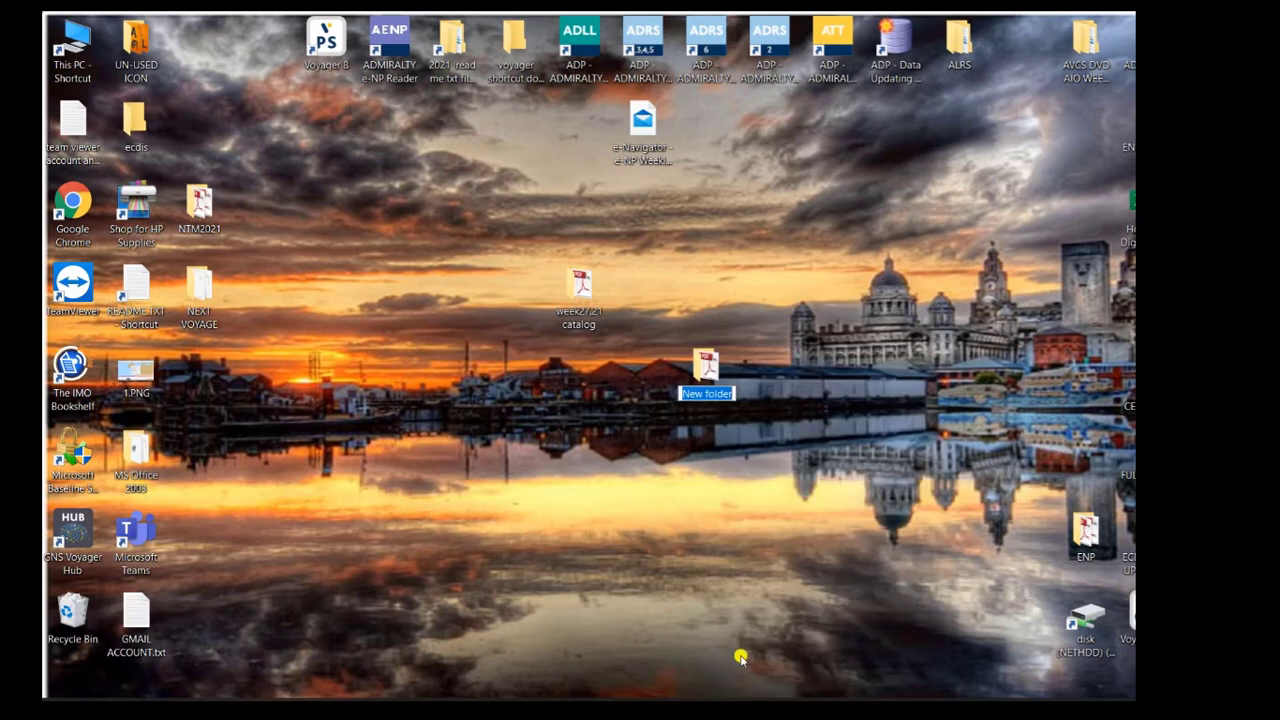
text(nms)
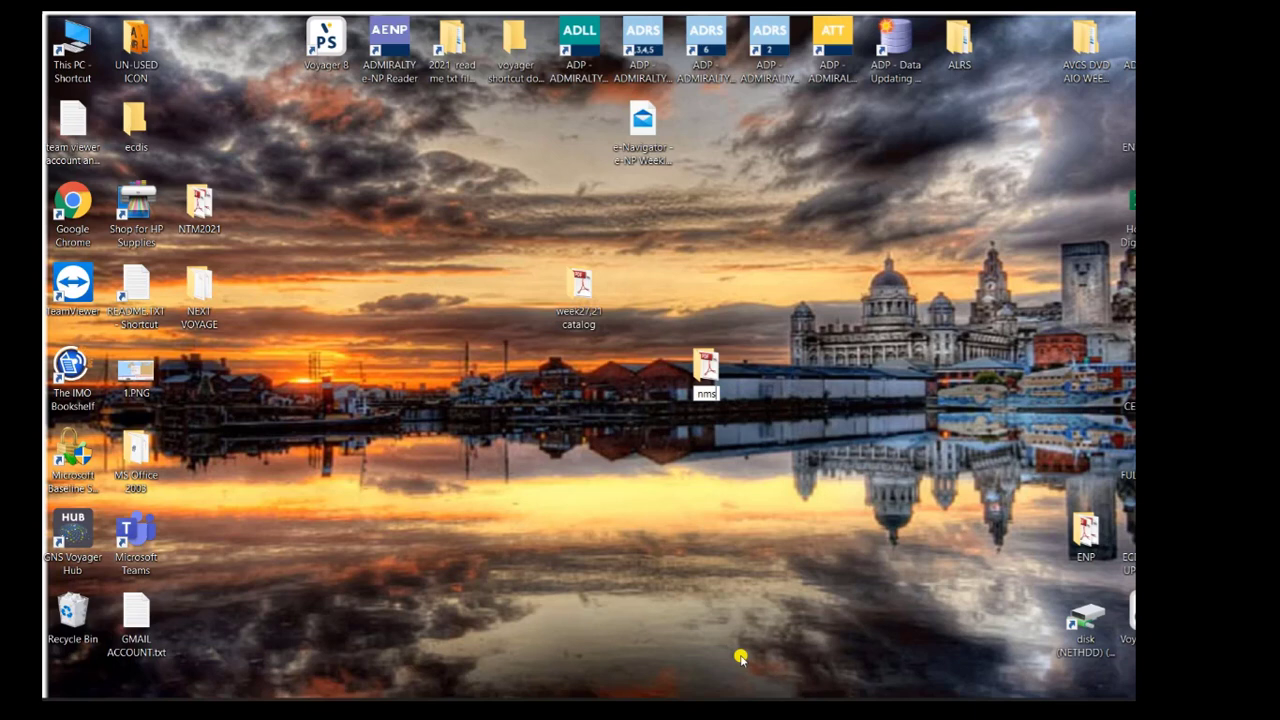
text( week 2)
text(7,2)
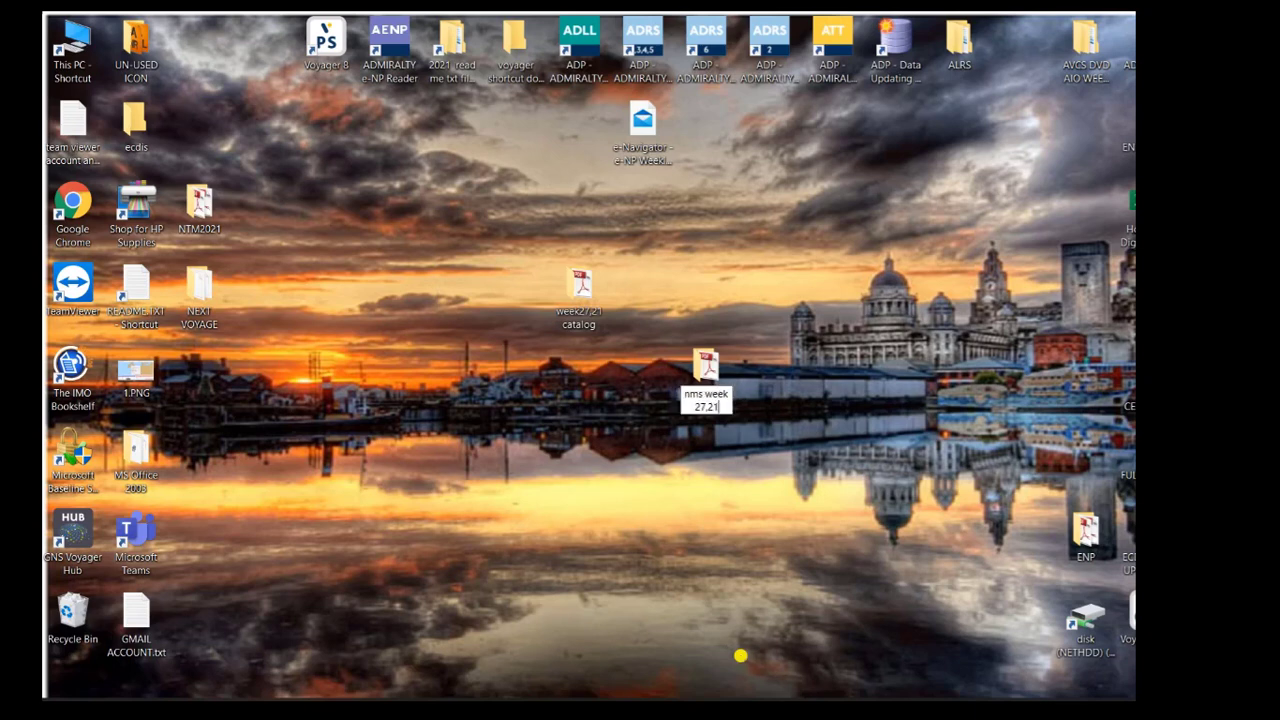
key(Return)
click(610, 699)
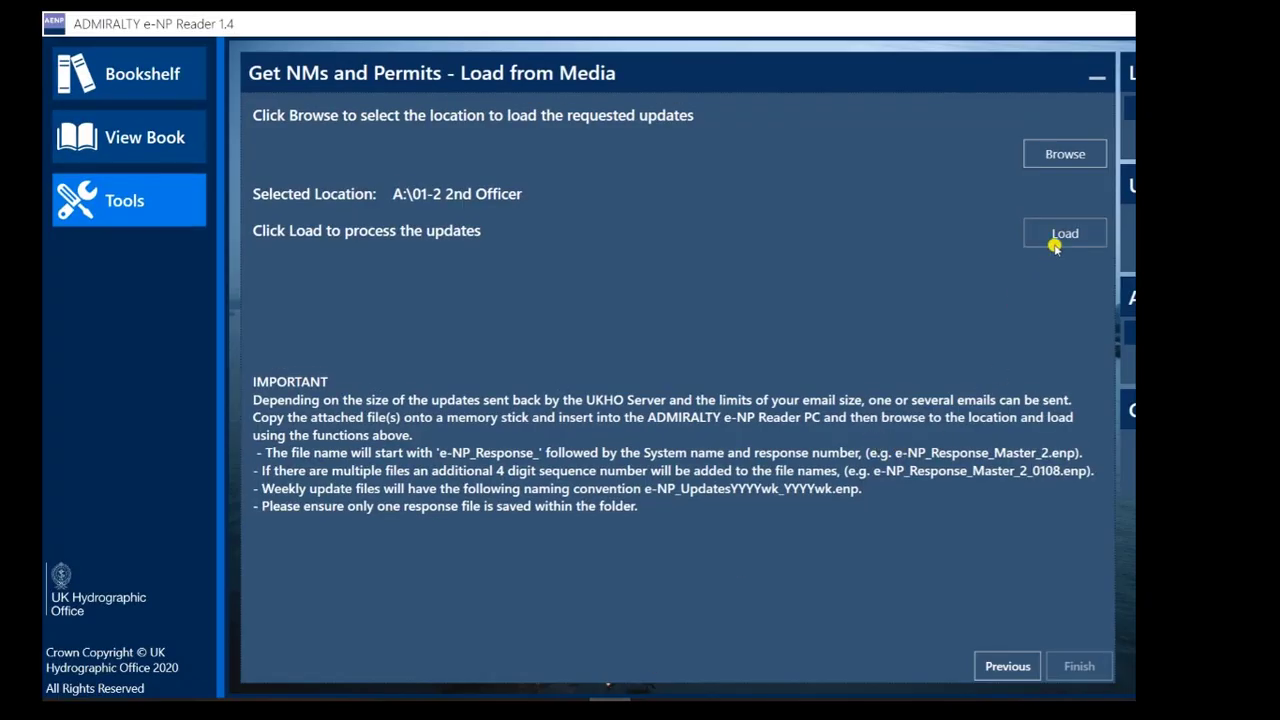
Load the NM response from the desktop 'nms week 27,21' folder and finish the wizard
click(1079, 157)
scroll(726, 350, down, 5)
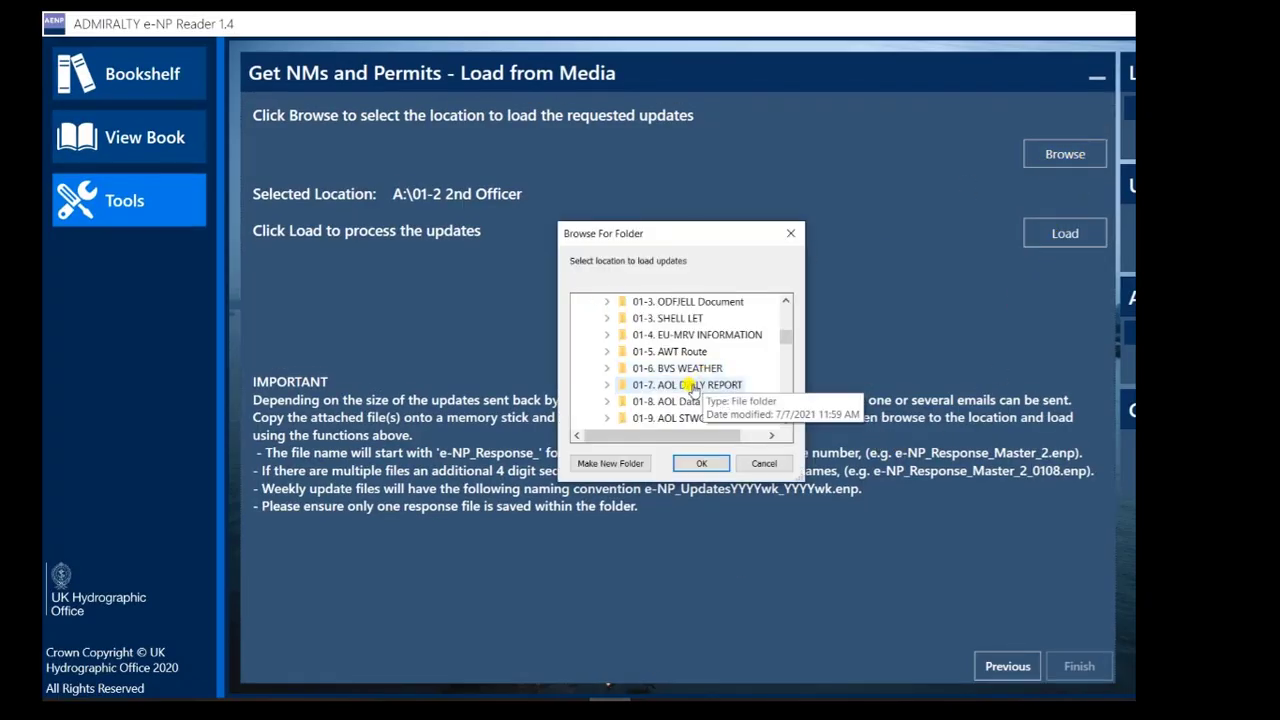
scroll(700, 386, down, 2)
scroll(686, 398, down, 3)
scroll(680, 402, down, 3)
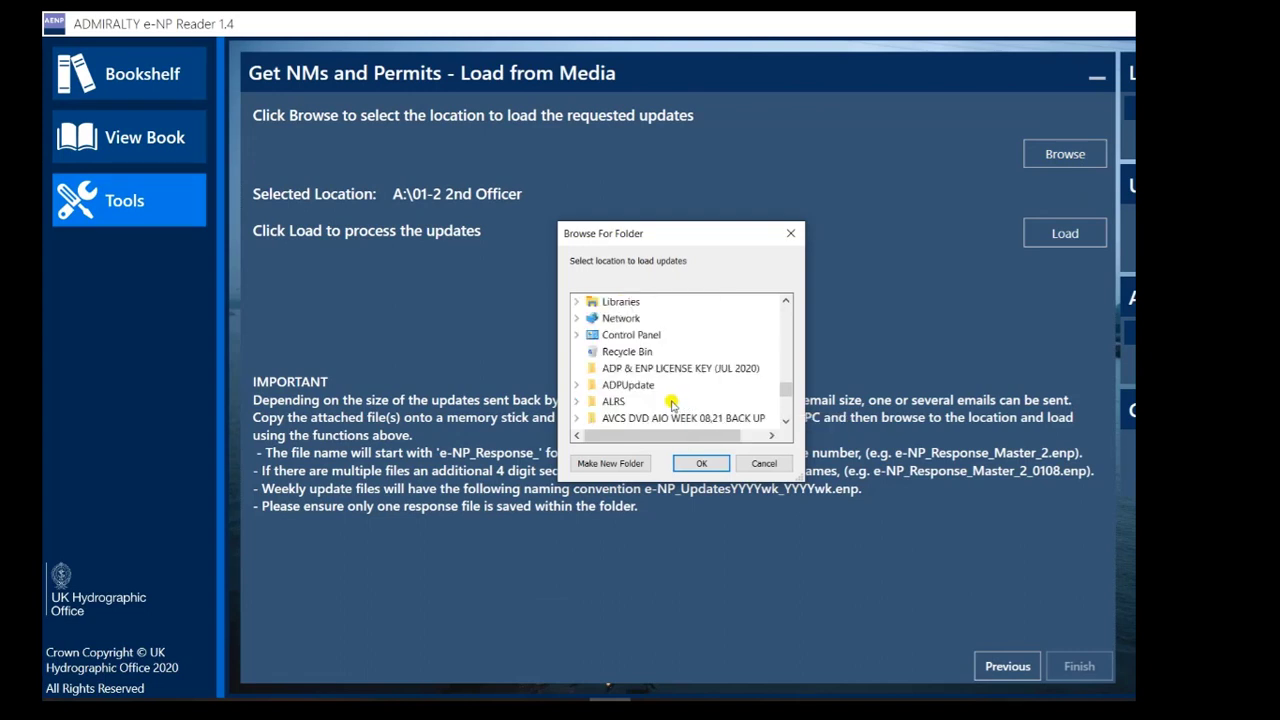
scroll(670, 403, down, 3)
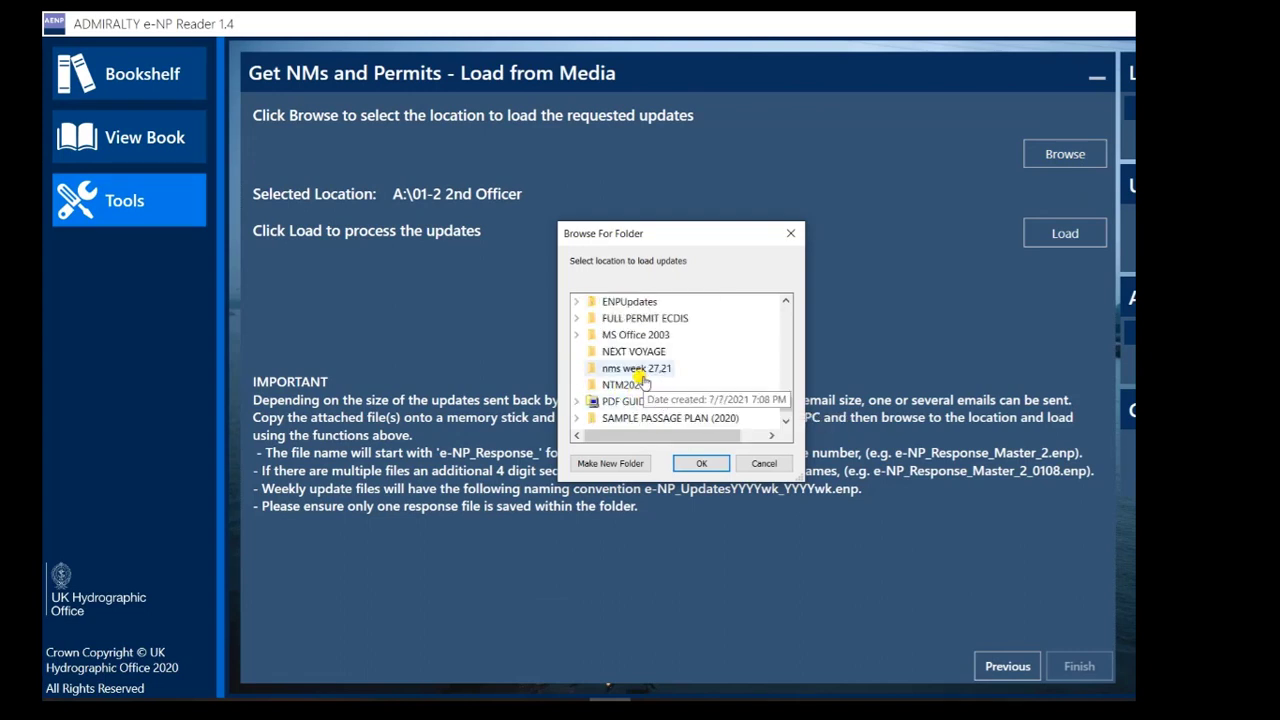
click(640, 370)
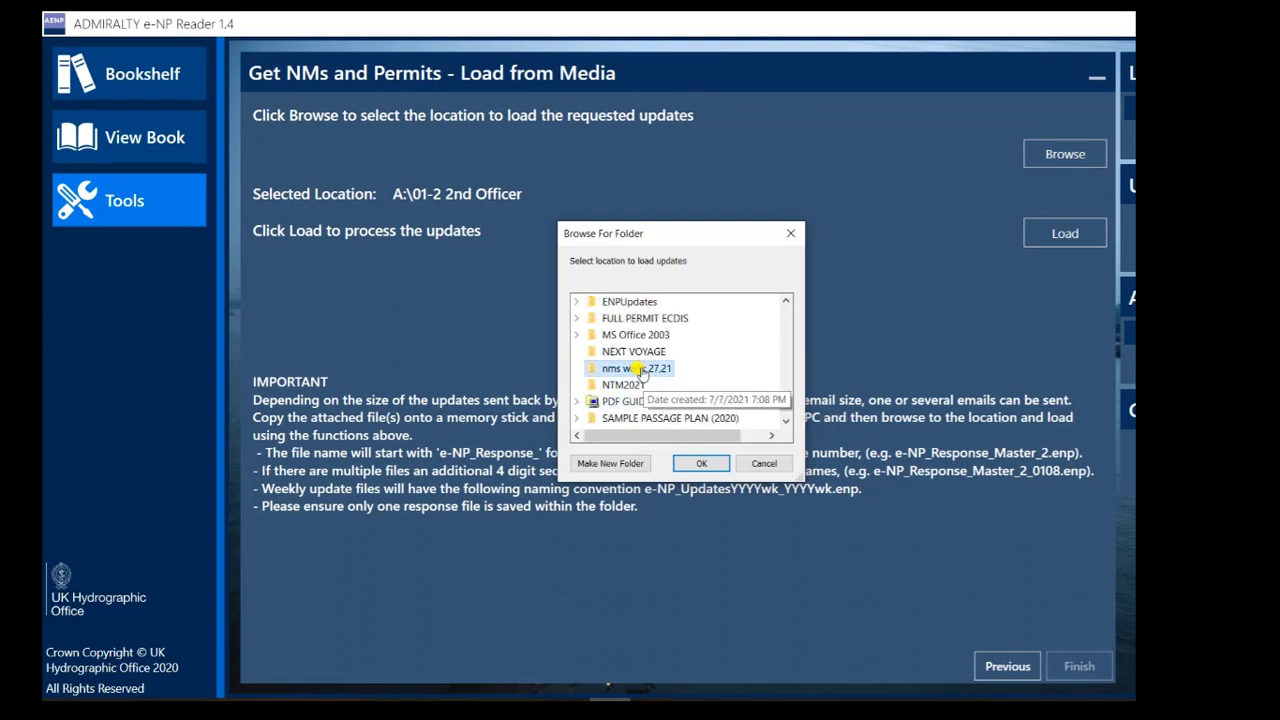
click(703, 464)
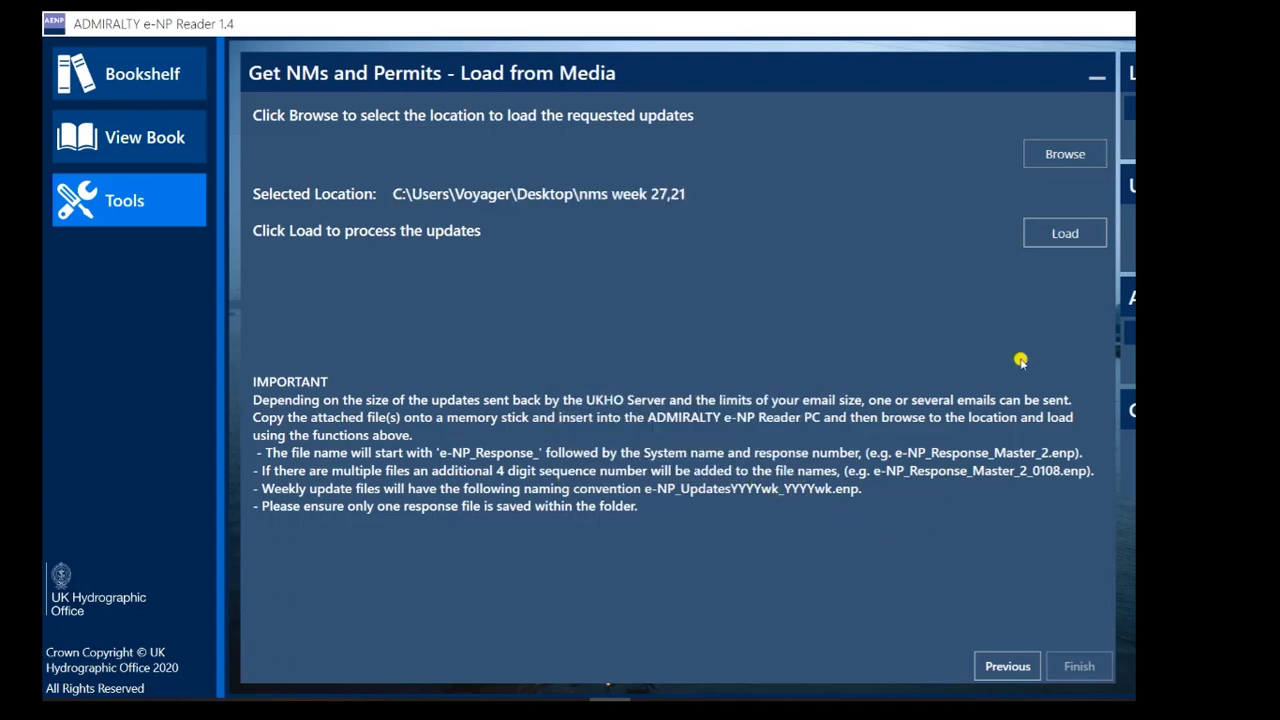
click(1075, 234)
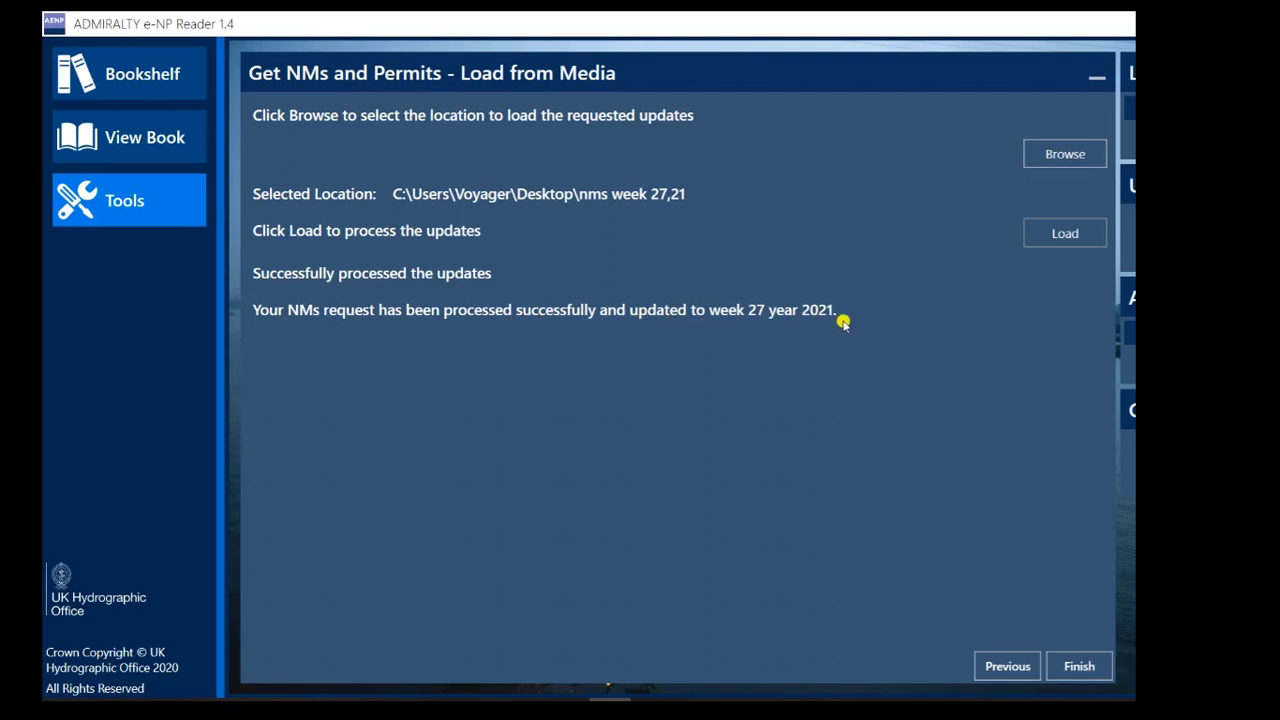
click(1080, 668)
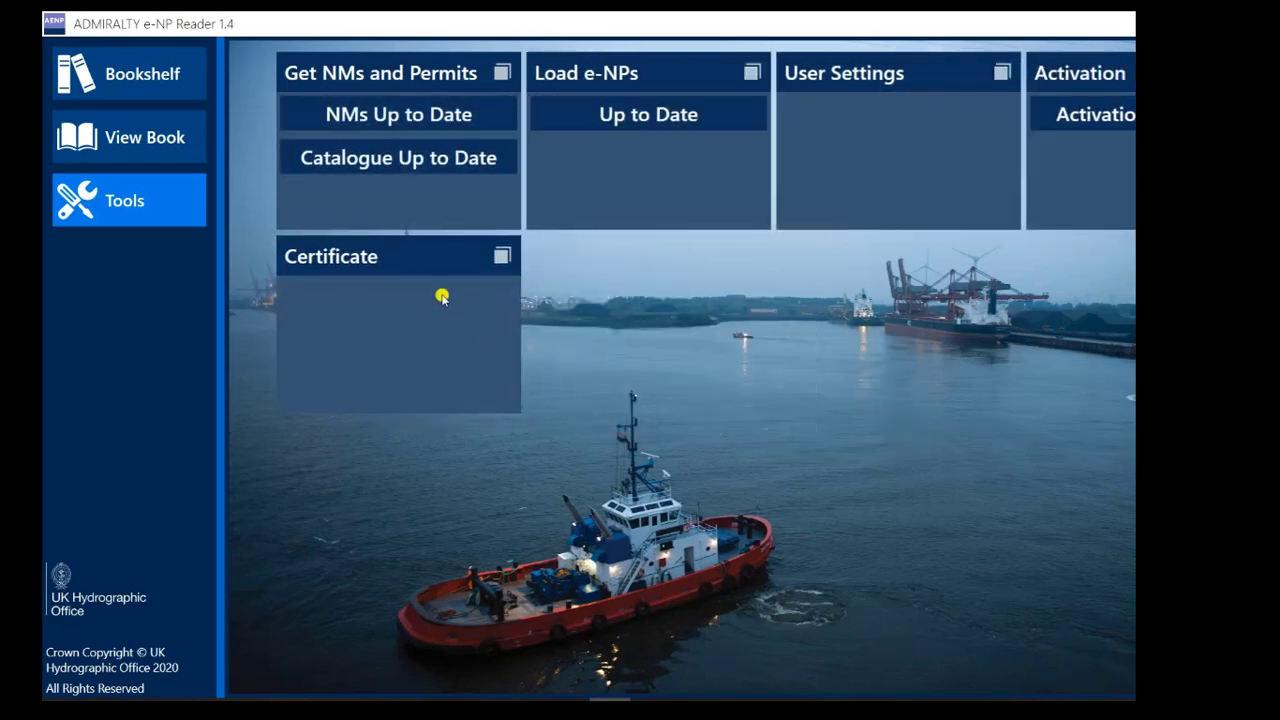
Generate the e-NP certificate from the Certificate tile and save it to the Desktop
click(446, 257)
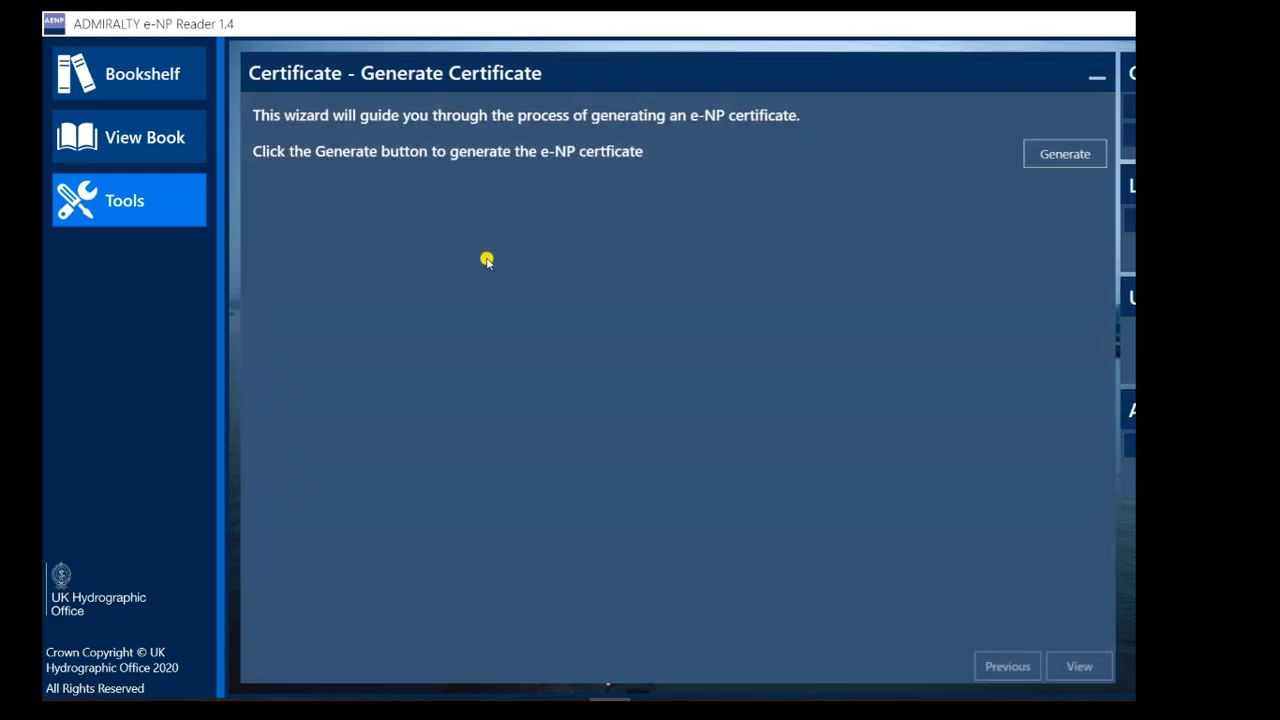
click(1062, 157)
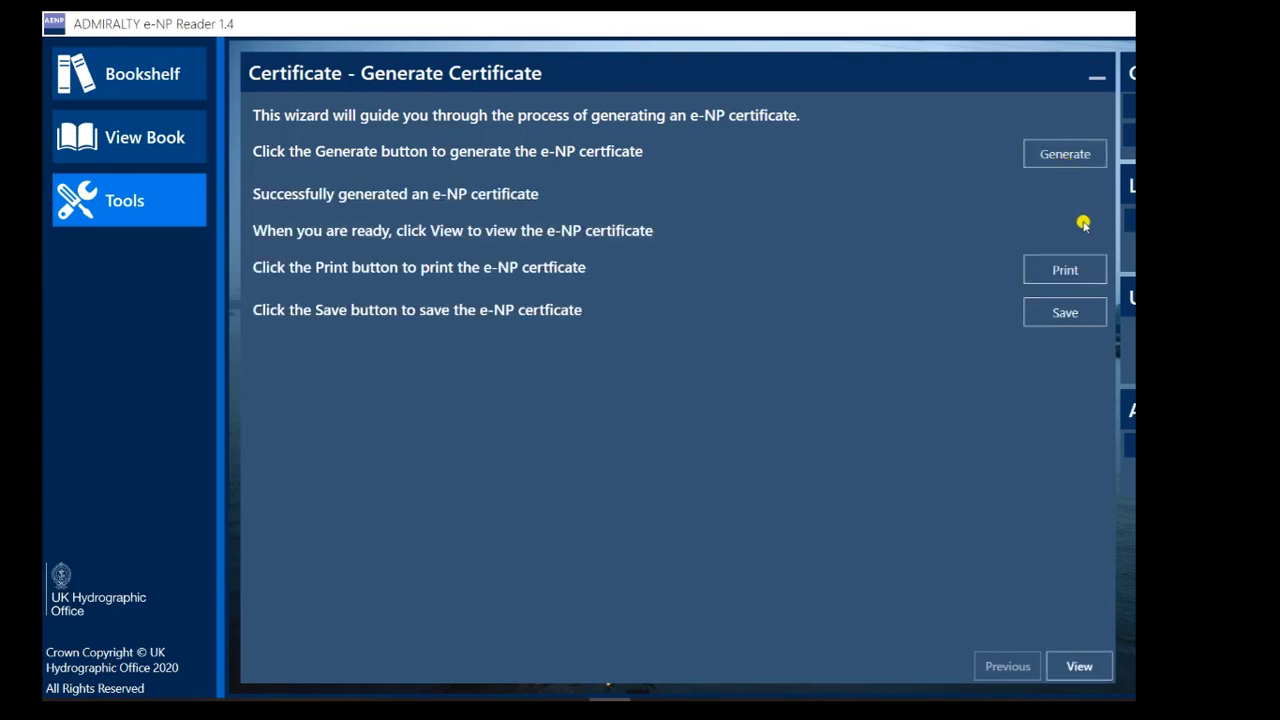
click(1060, 316)
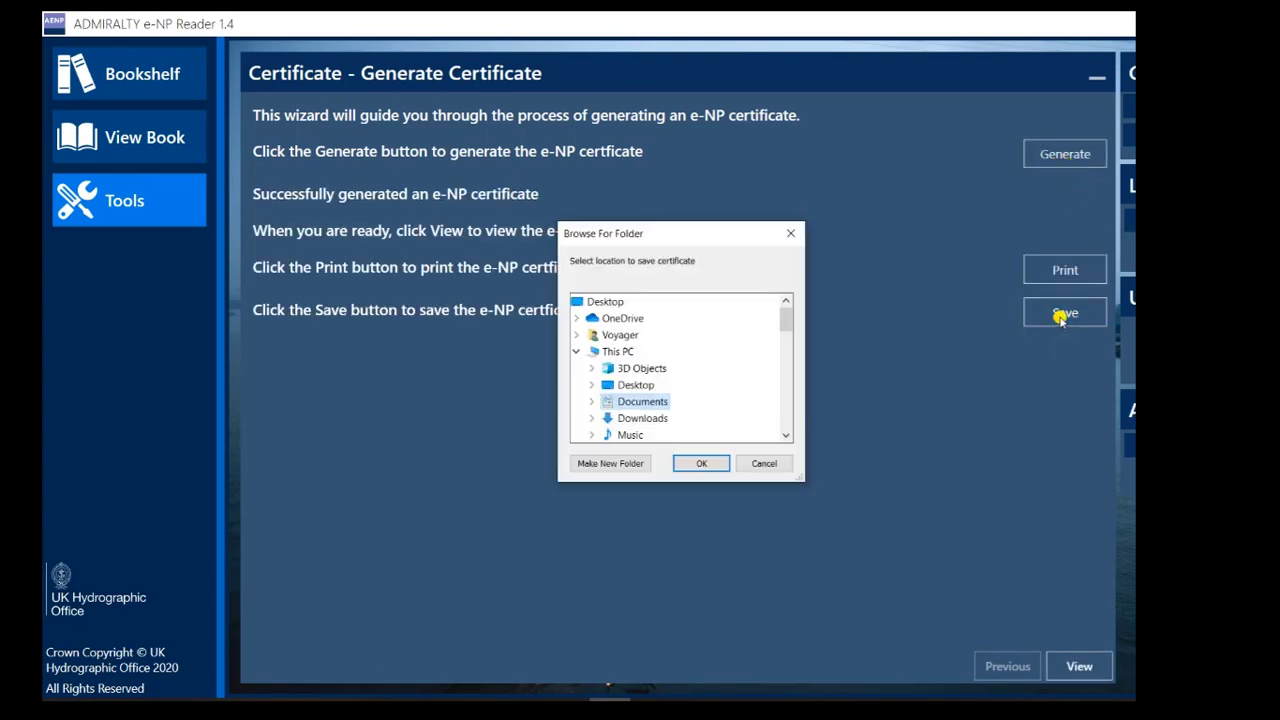
click(632, 385)
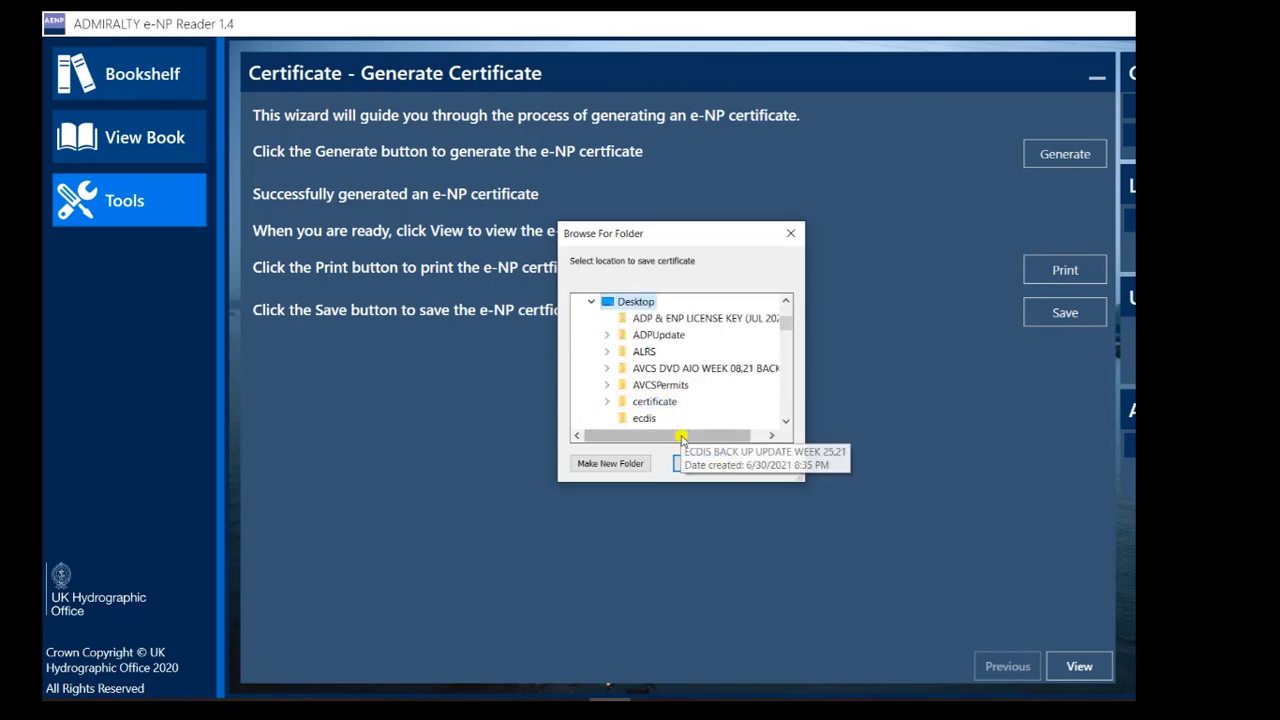
click(698, 463)
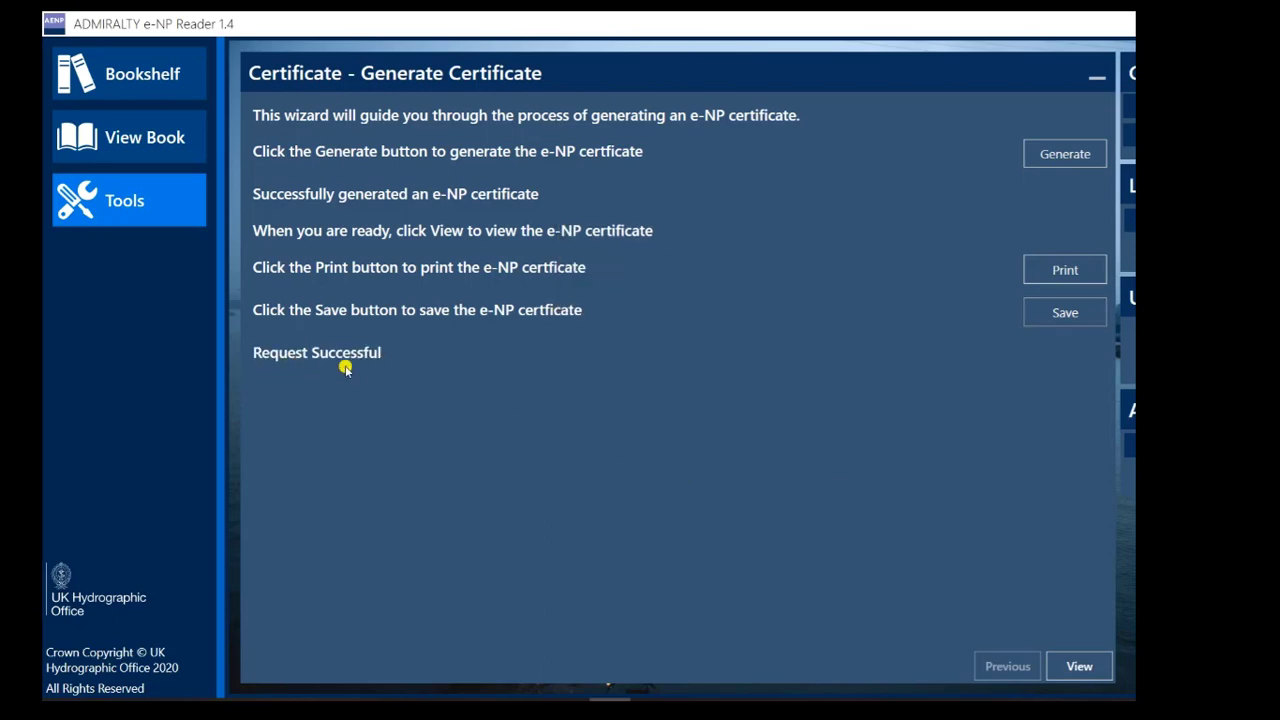
View the certificate and scroll through both pages, confirming NMs updated to week 27/2021
click(1079, 666)
scroll(632, 398, down, 5)
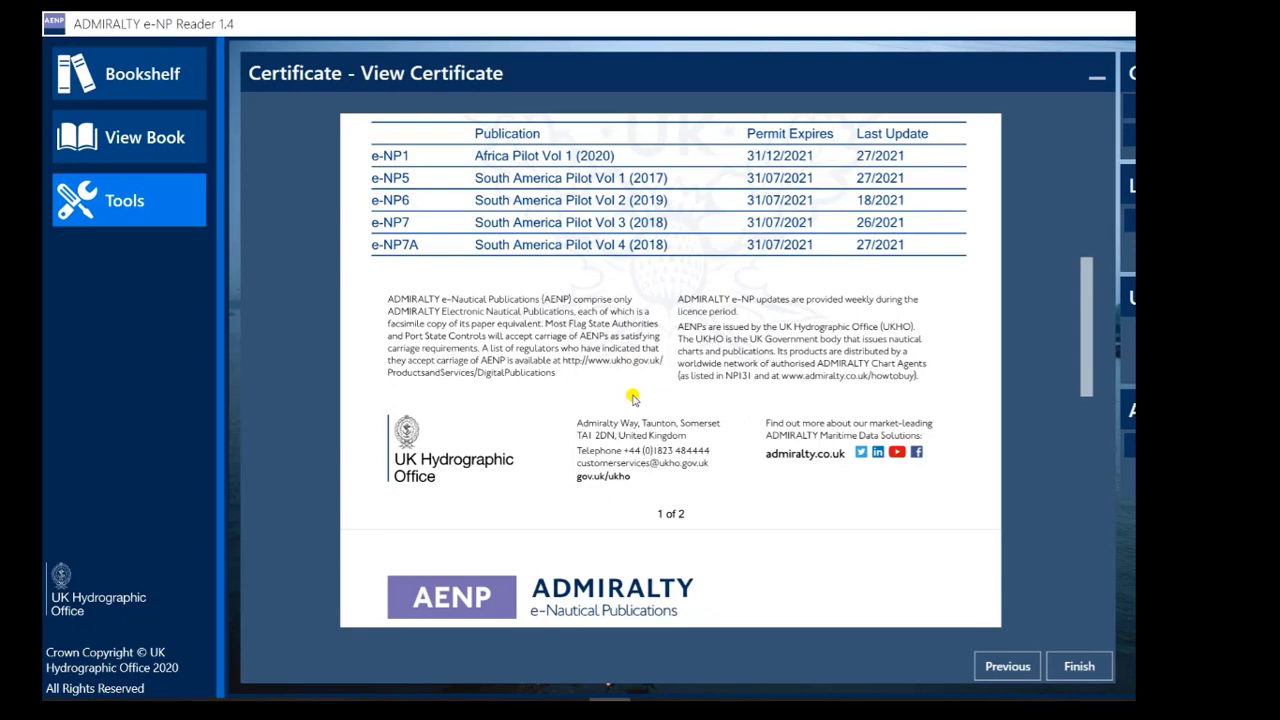
scroll(780, 236, up, 1)
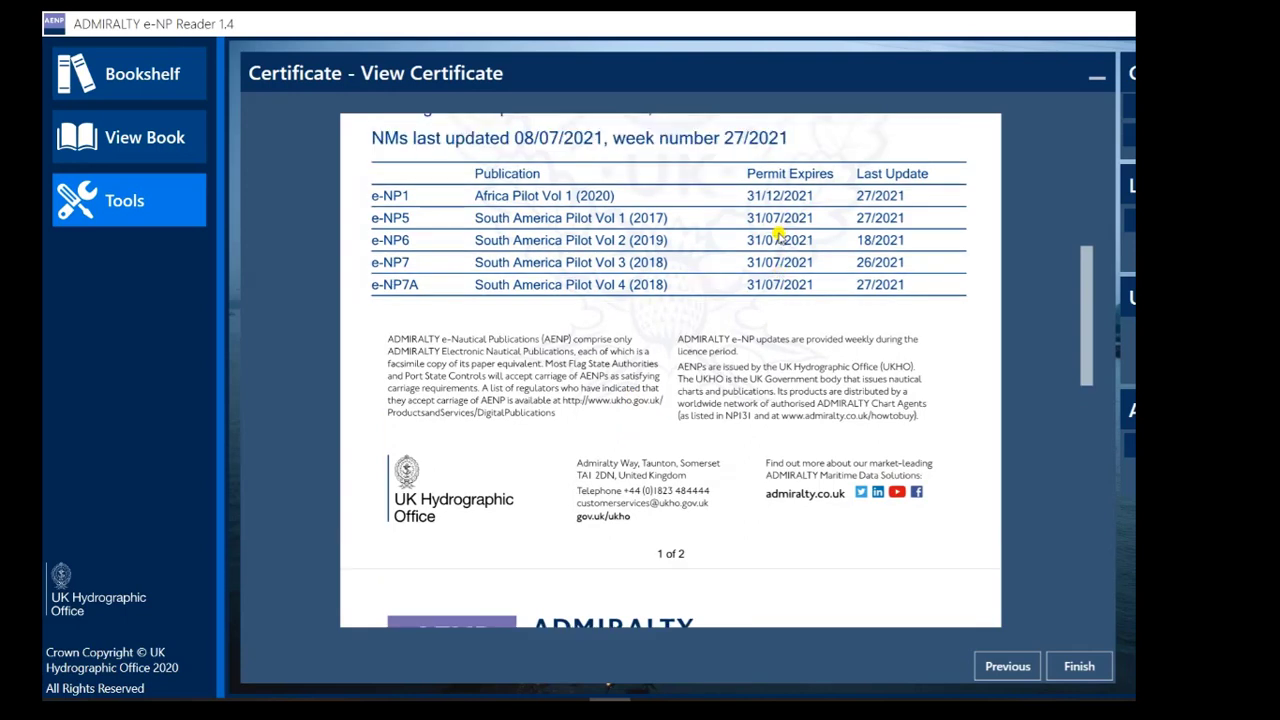
scroll(440, 155, up, 1)
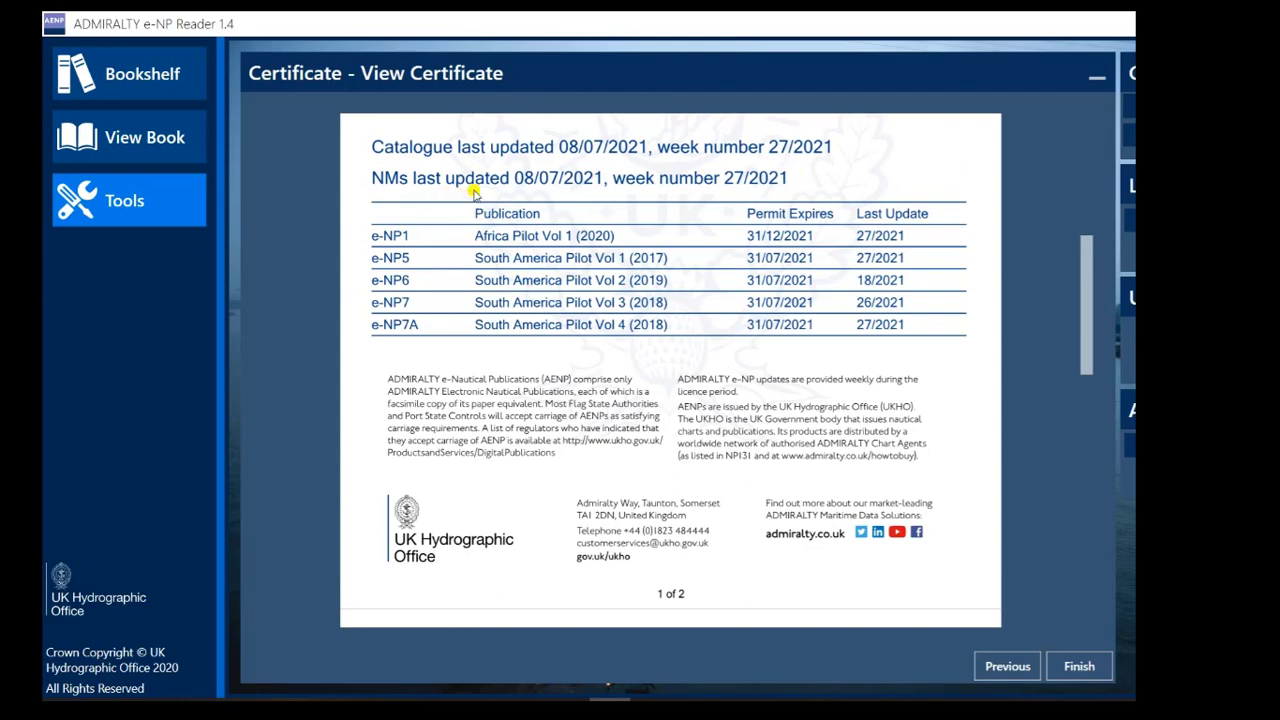
scroll(756, 280, down, 5)
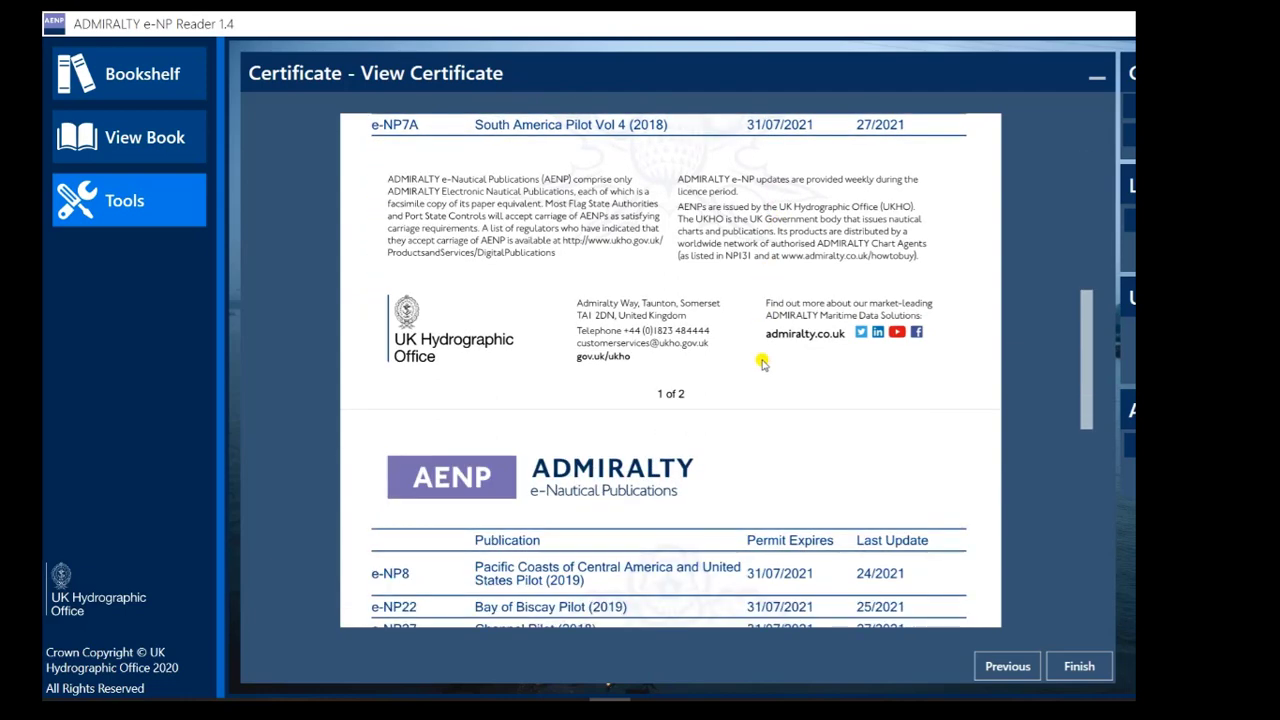
scroll(758, 365, down, 5)
scroll(764, 368, down, 5)
scroll(780, 371, down, 4)
scroll(783, 372, down, 4)
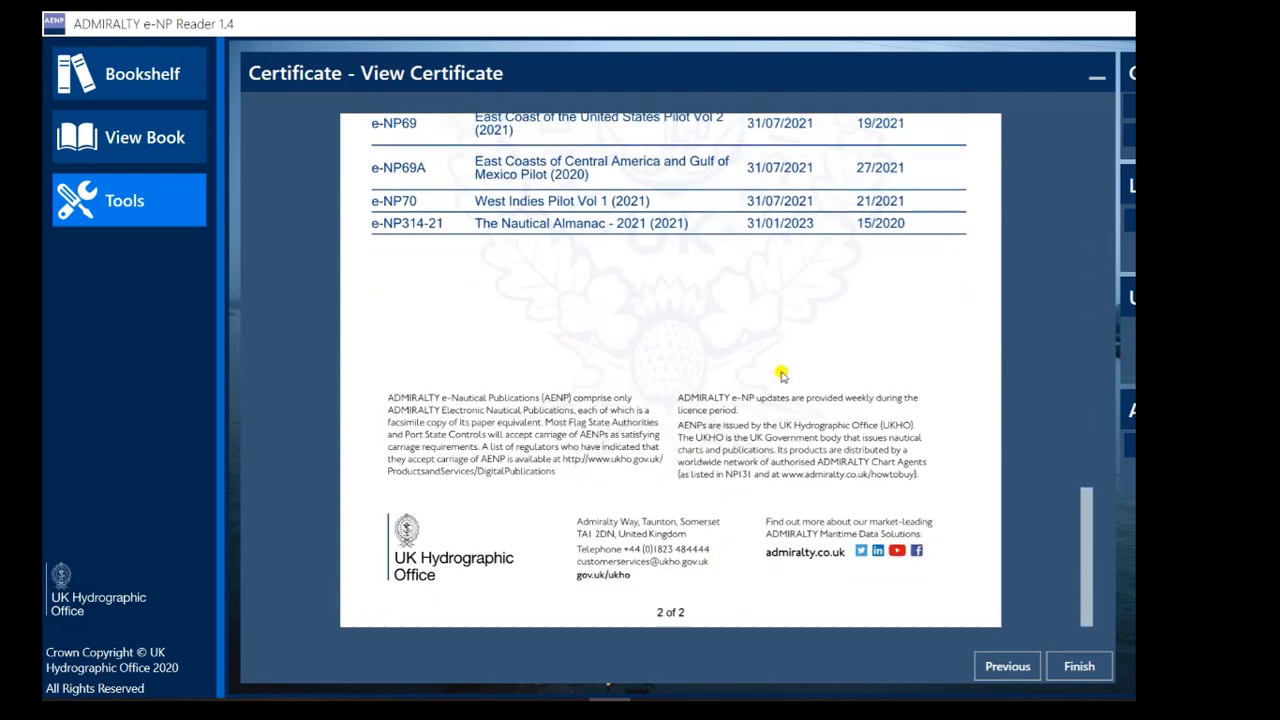